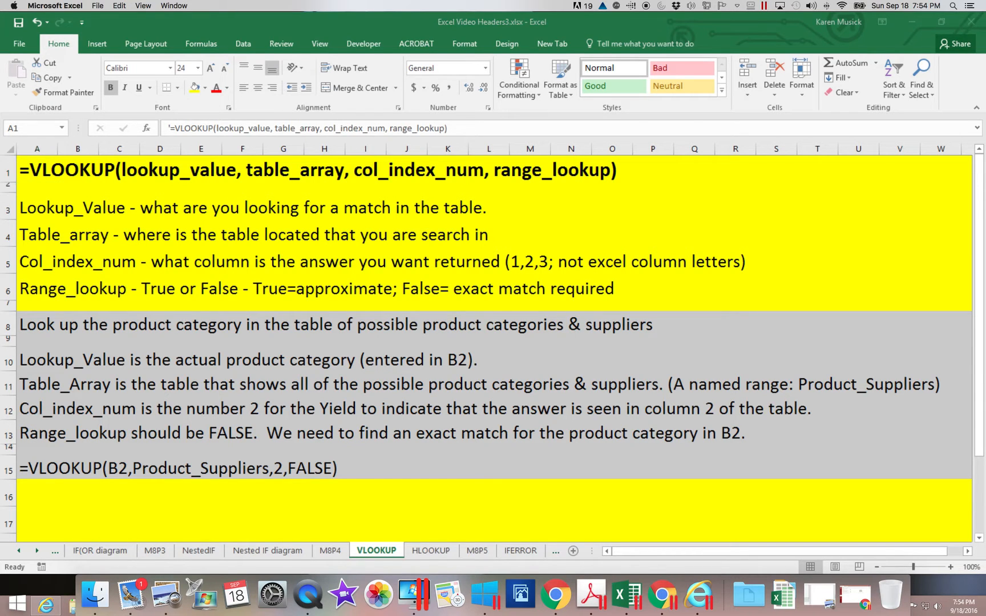
Switch to the MBHC.xlsx workbook and examine the product categories on Product Data and the Product Suppliers table on Data Tables
{"action": "key", "text": "alt+Tab"}
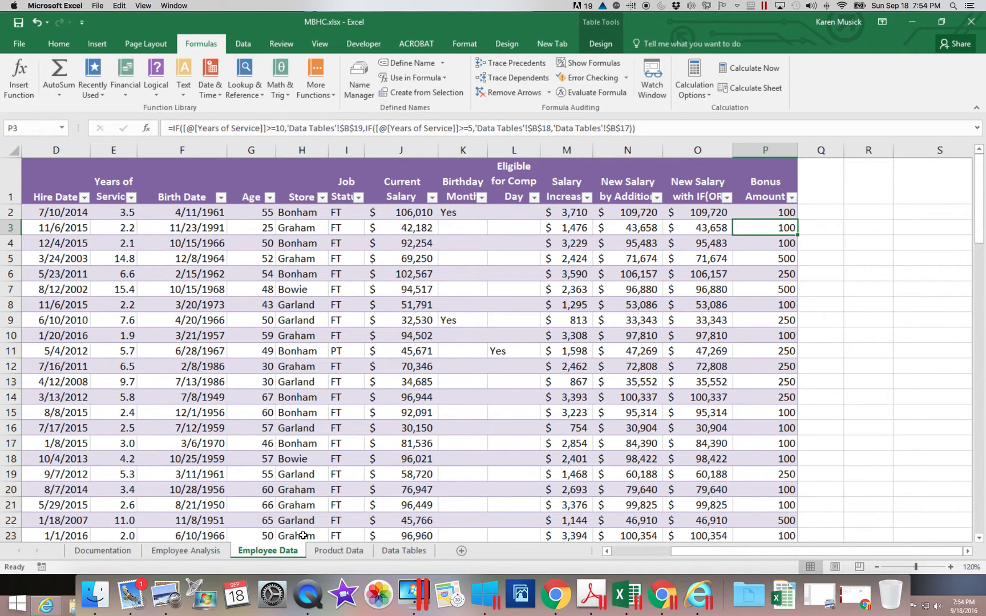
{"action": "left_click", "coordinate": [341, 551]}
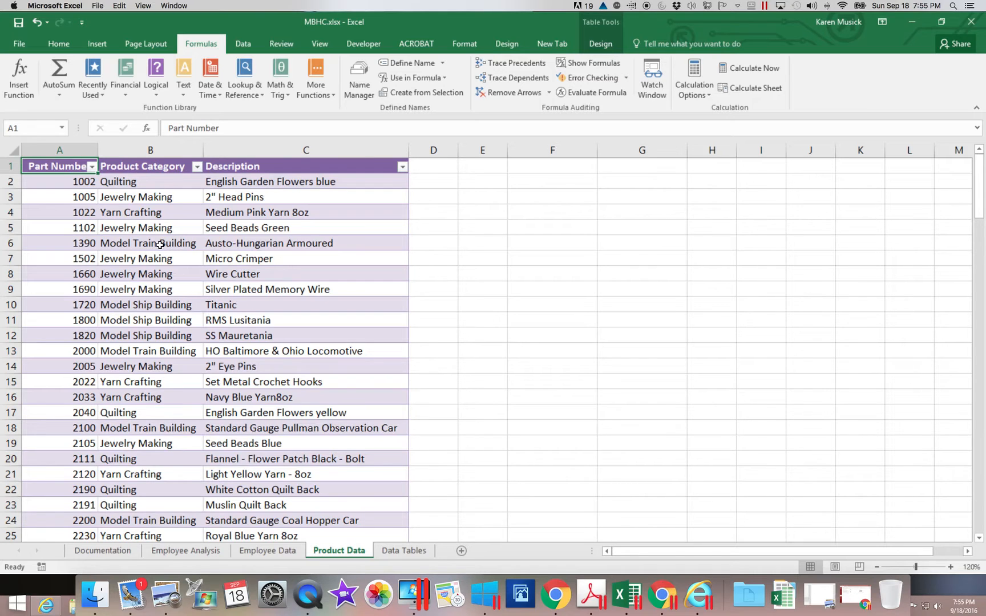
{"action": "left_click", "coordinate": [402, 552]}
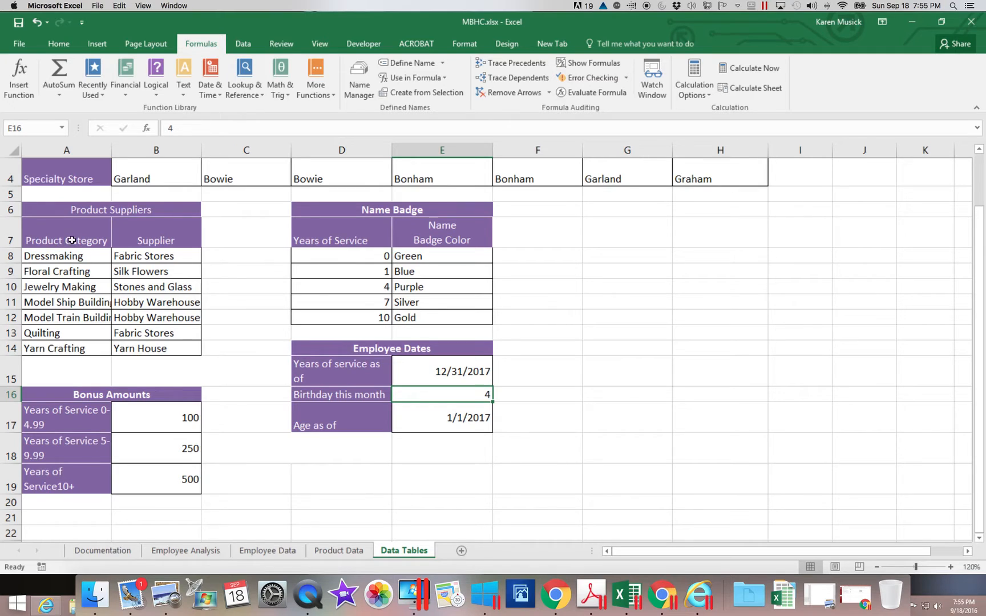
{"action": "left_click", "coordinate": [340, 550]}
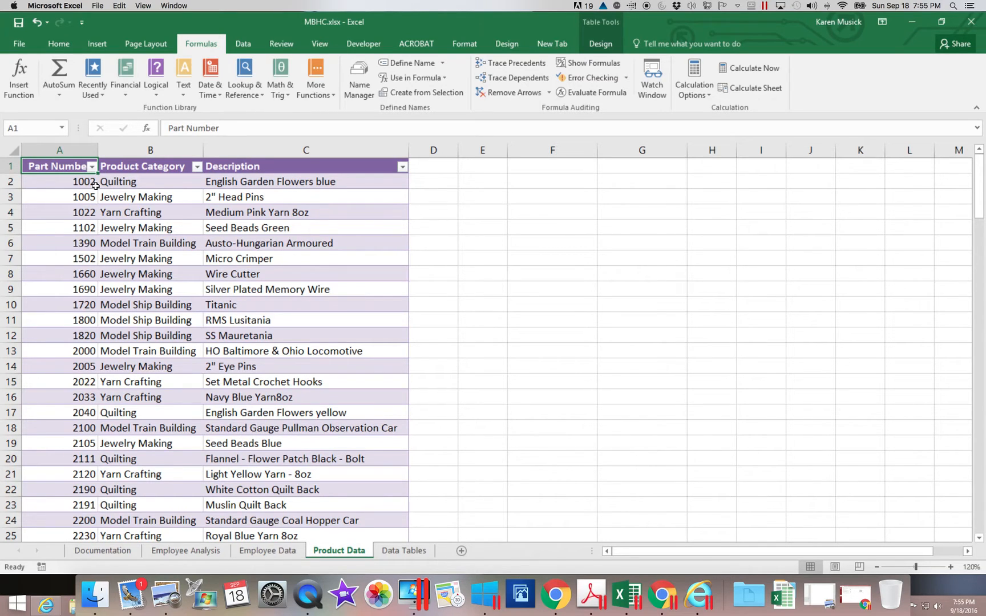
{"action": "left_click", "coordinate": [143, 183]}
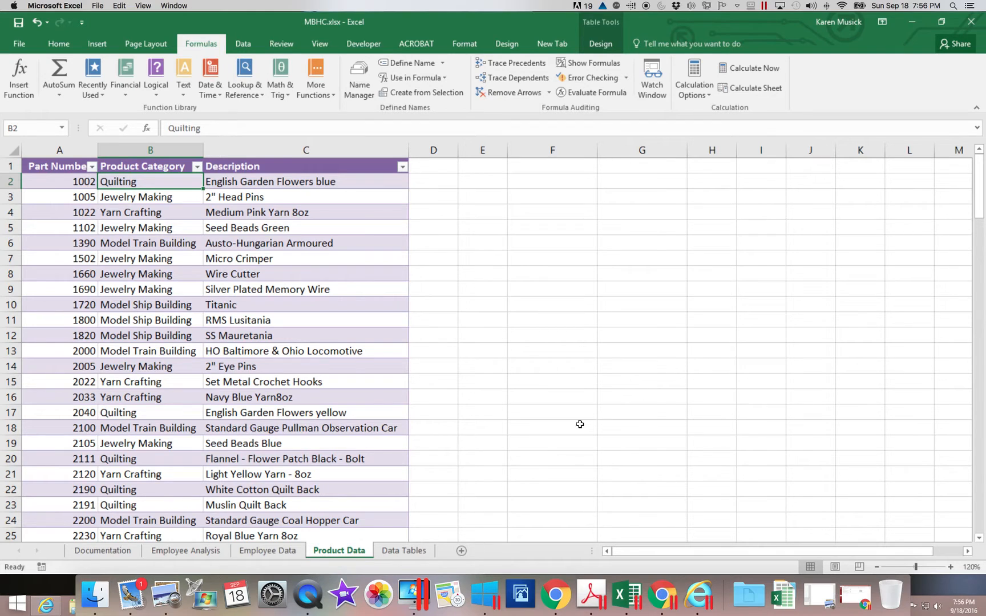
Compare the VLOOKUP argument notes in Excel Video Headers3.xlsx with the Product Suppliers table on MBHC.xlsx's Data Tables sheet
{"action": "left_click", "coordinate": [912, 30]}
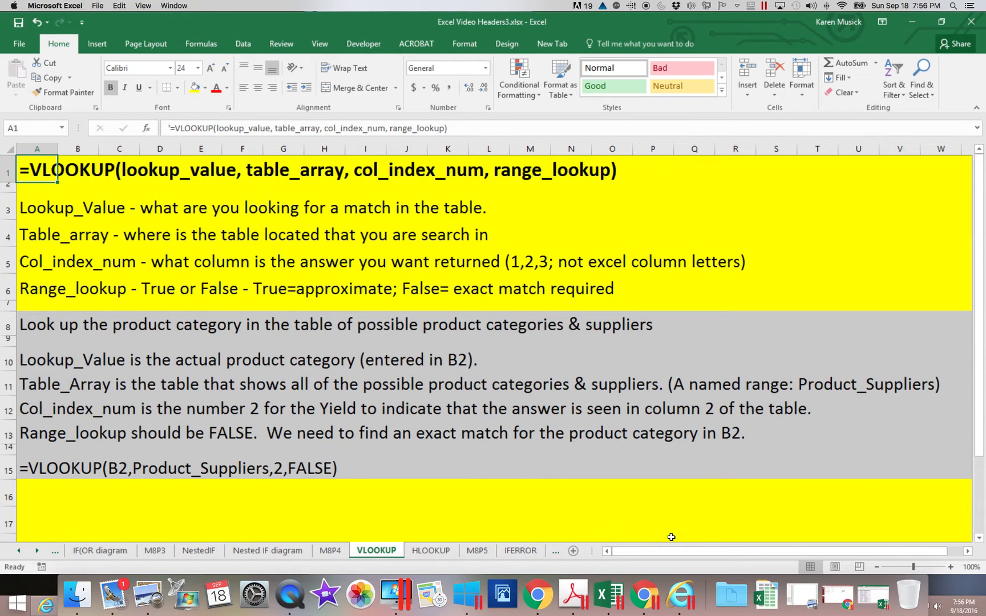
{"action": "left_click", "coordinate": [872, 595]}
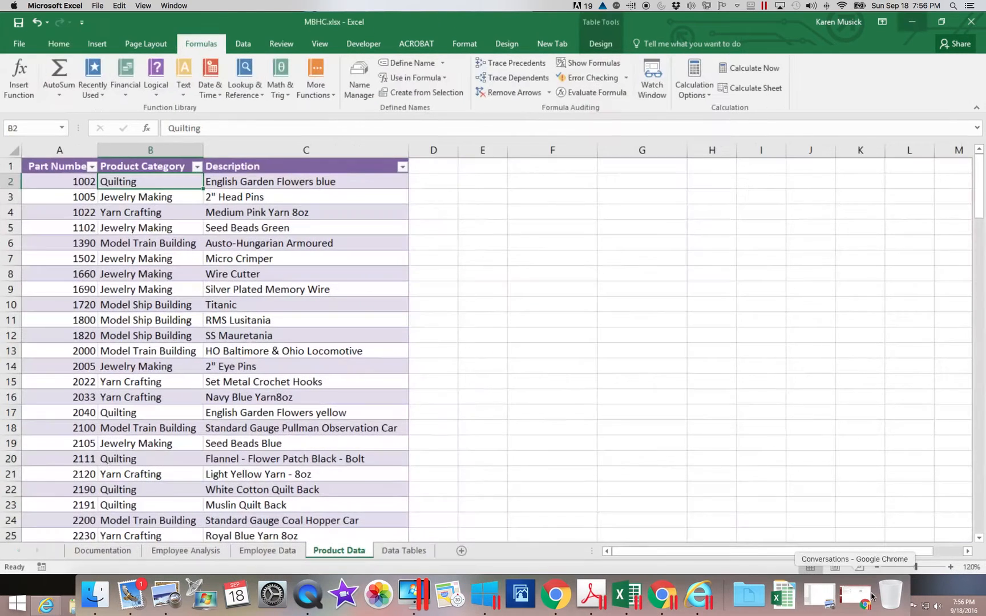
{"action": "left_click", "coordinate": [417, 553]}
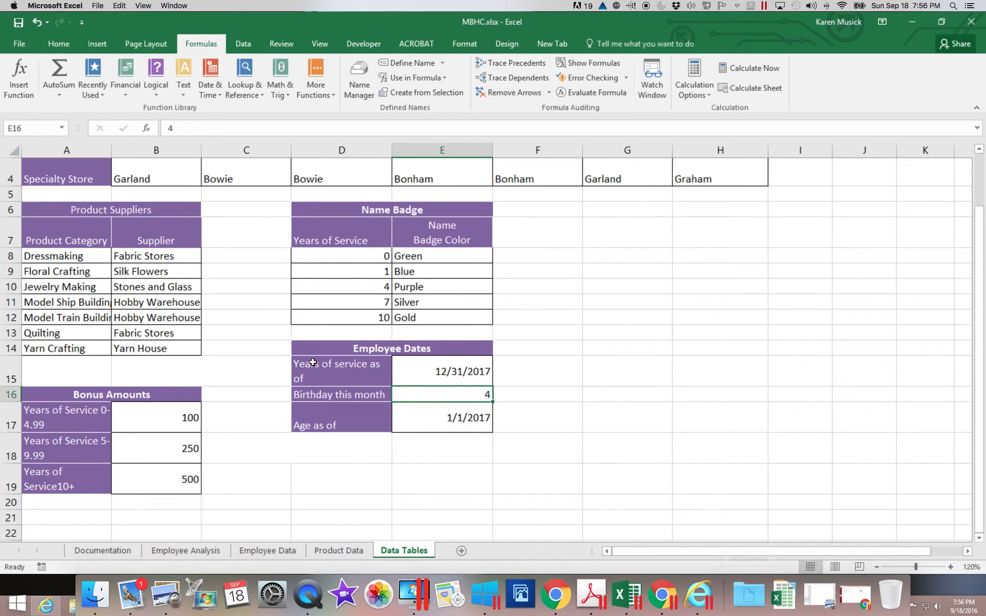
{"action": "left_click", "coordinate": [912, 21]}
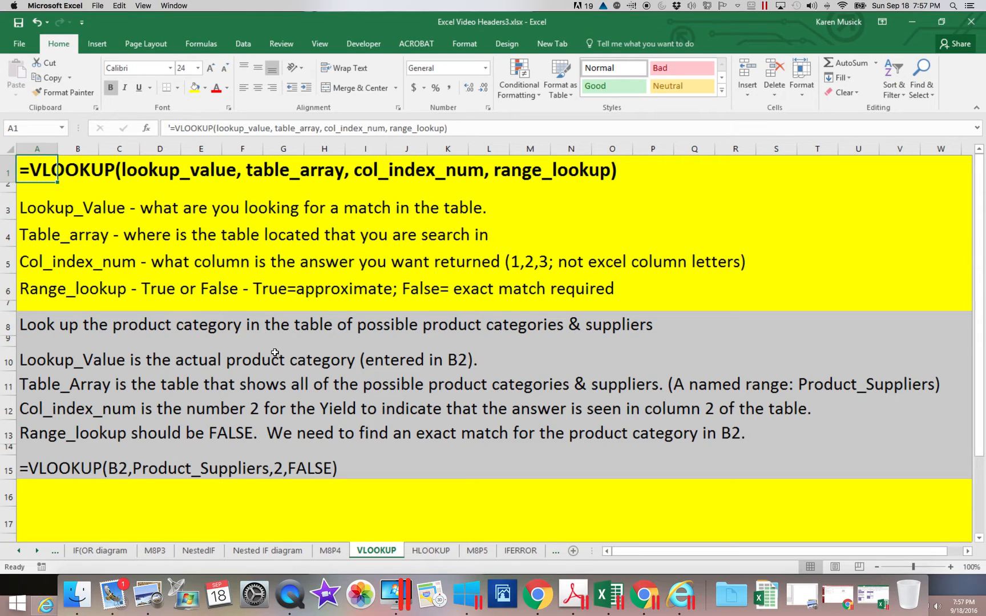
{"action": "left_click", "coordinate": [868, 598]}
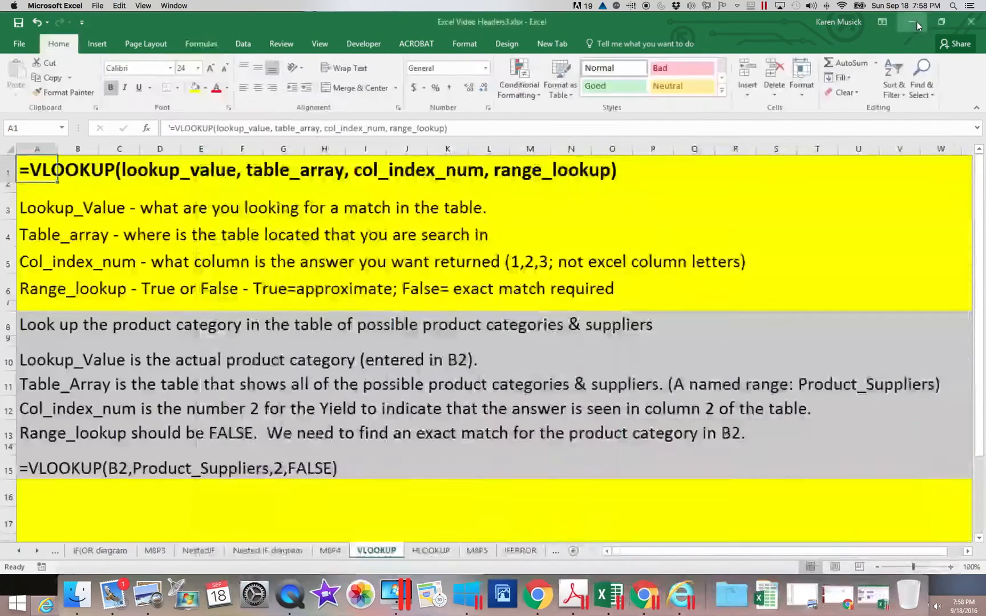
{"action": "left_click", "coordinate": [912, 22]}
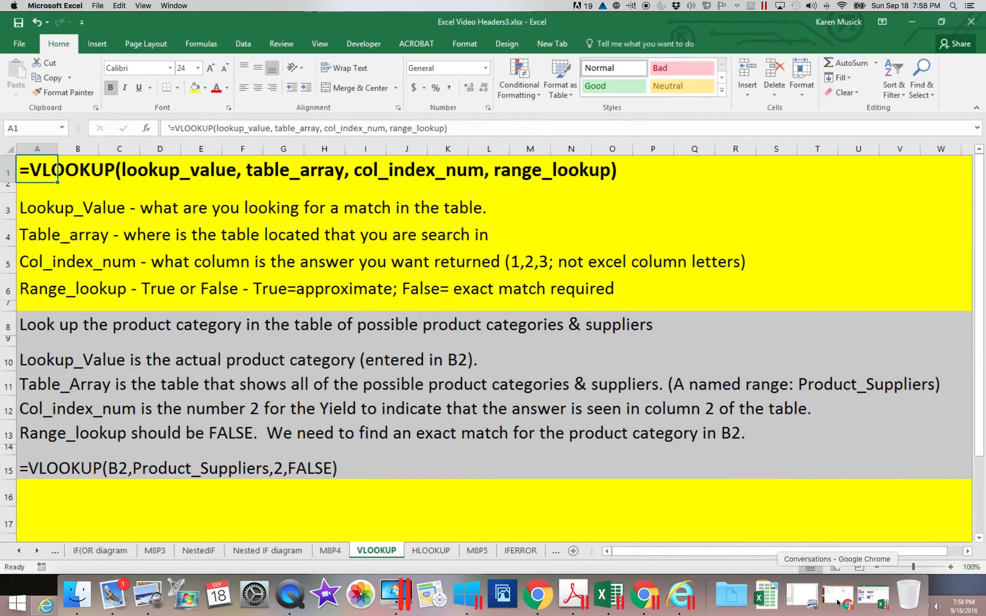
{"action": "left_click", "coordinate": [870, 603]}
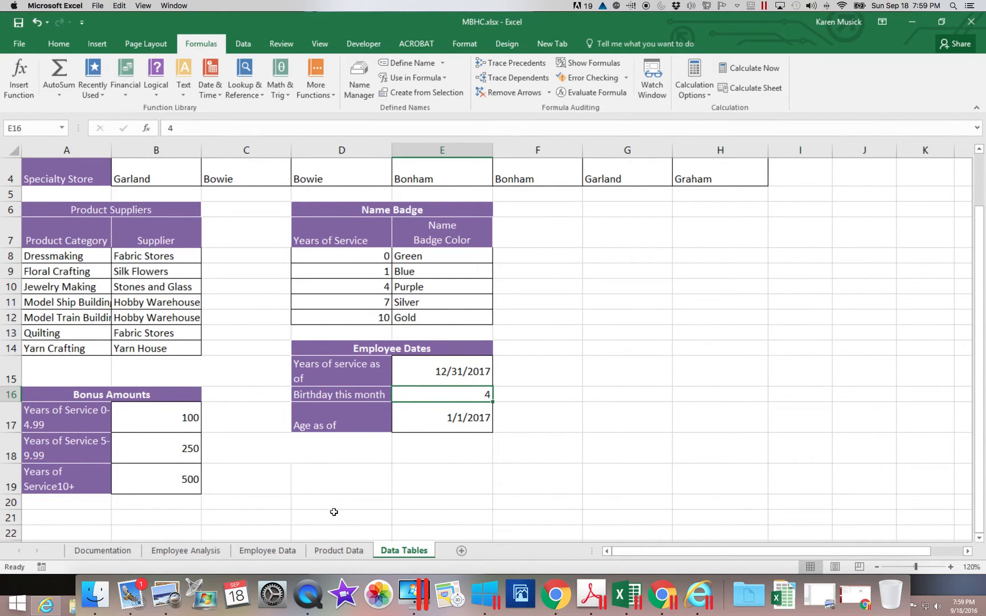
Review the Employee Data sheet, the lookup tables on Data Tables and the Range_lookup explanation in the VLOOKUP notes
{"action": "left_click", "coordinate": [262, 551]}
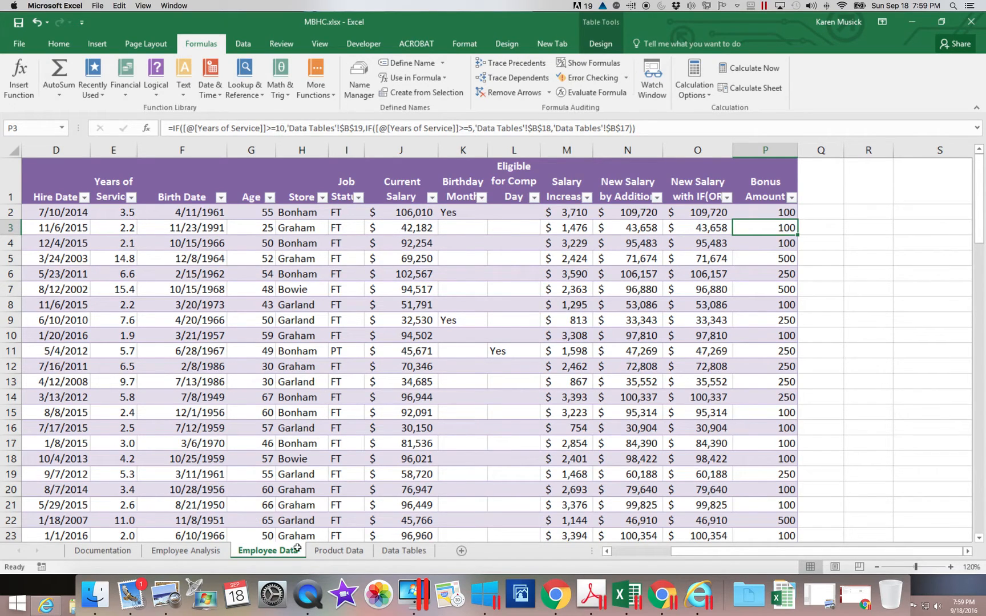
{"action": "left_click", "coordinate": [403, 551]}
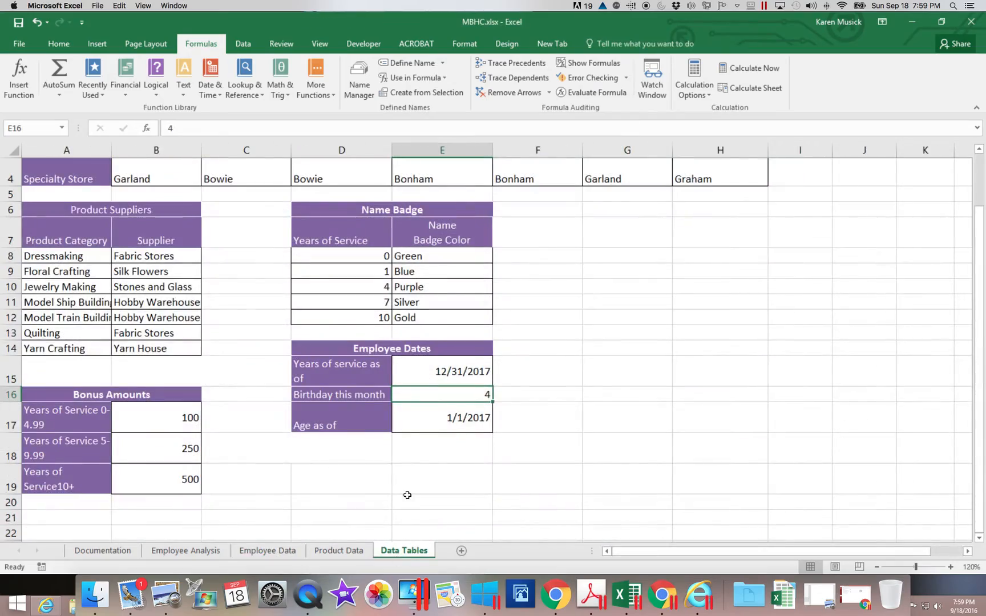
{"action": "key", "text": "ctrl+Up"}
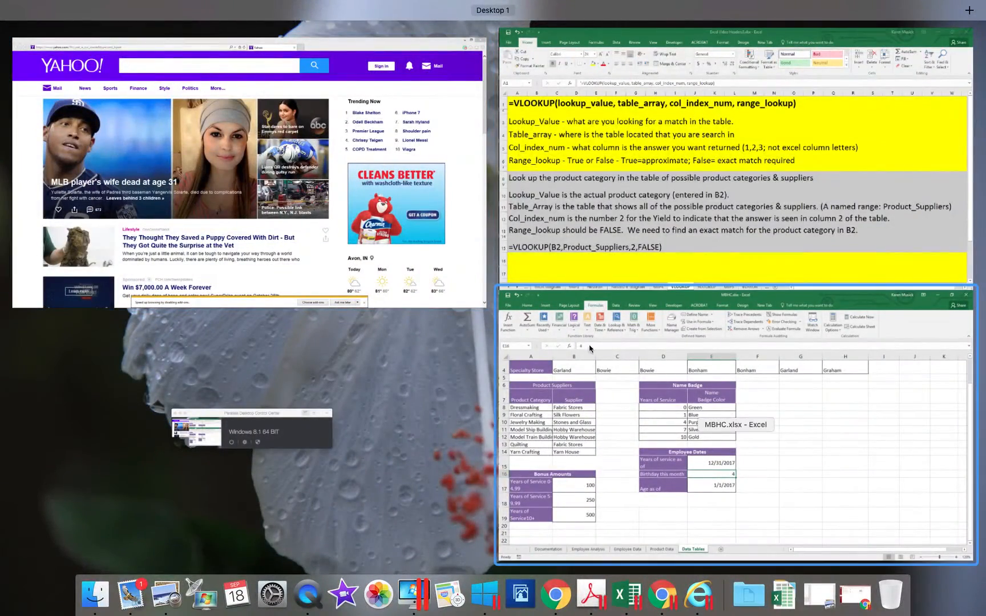
{"action": "left_click", "coordinate": [726, 307]}
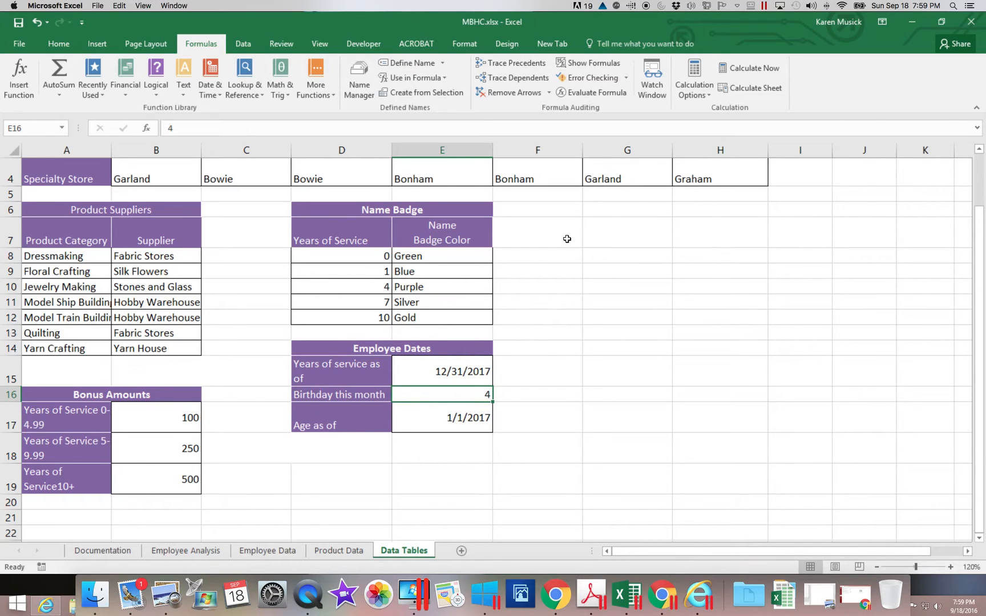
{"action": "left_click", "coordinate": [913, 21]}
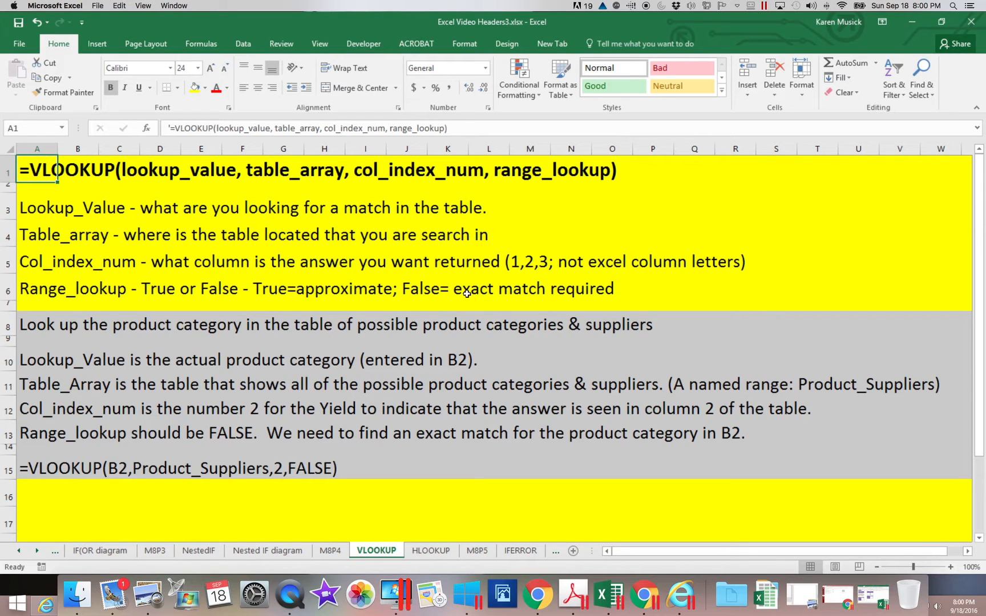
{"action": "left_click", "coordinate": [872, 595]}
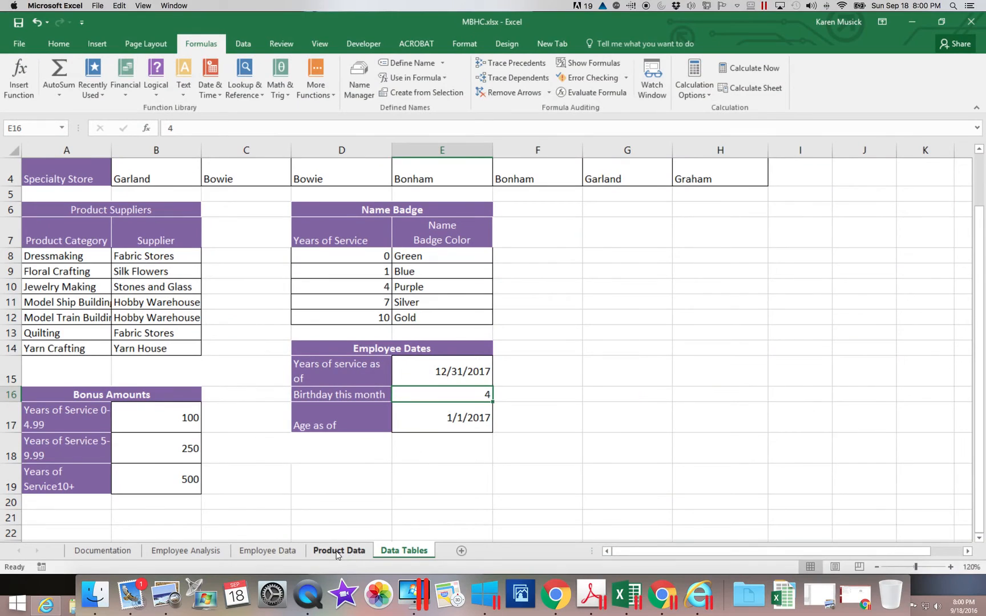
Add a column headed "Supplier Name" in cell D1 of the Product Data sheet, correcting the heading's spelling
{"action": "left_click", "coordinate": [337, 551]}
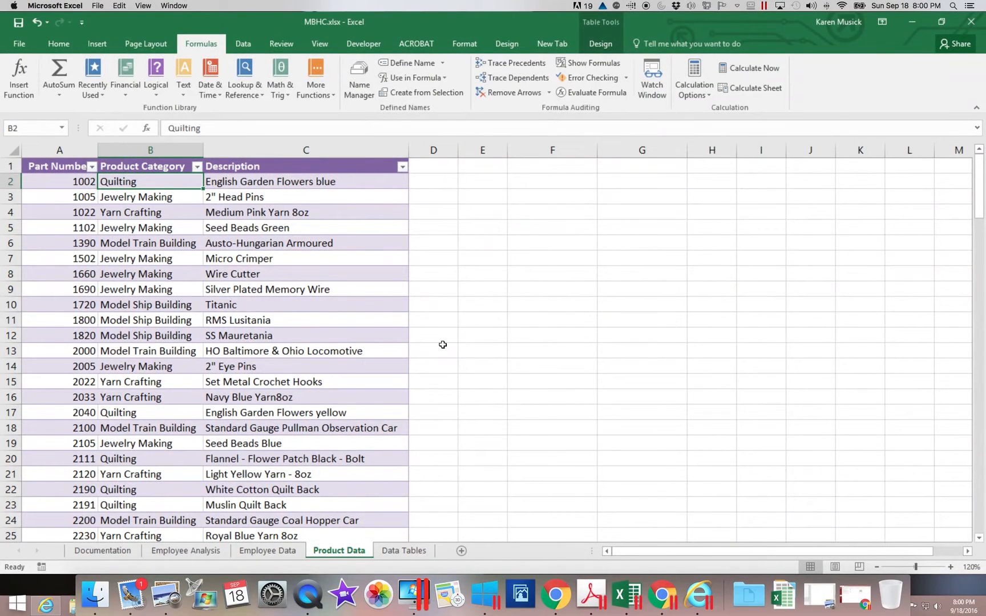
{"action": "left_click", "coordinate": [440, 167]}
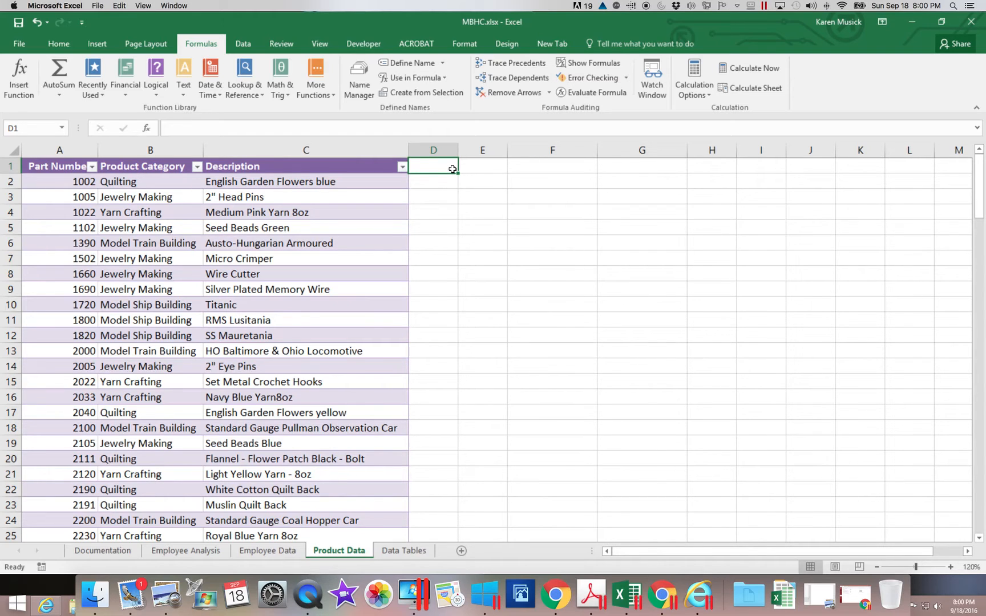
{"action": "type", "text": "S"}
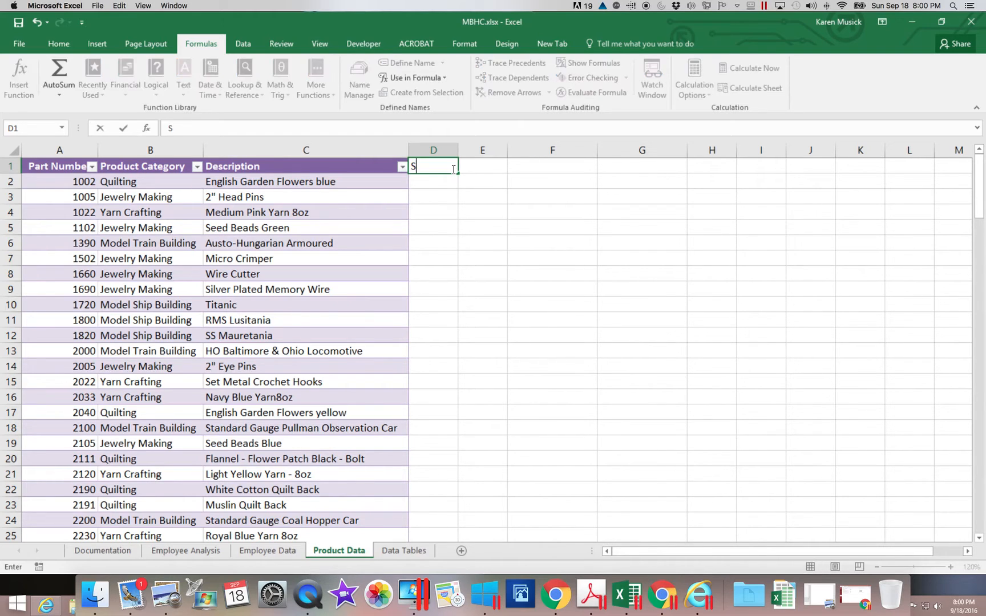
{"action": "type", "text": "upllier Name"}
{"action": "key", "text": "Return"}
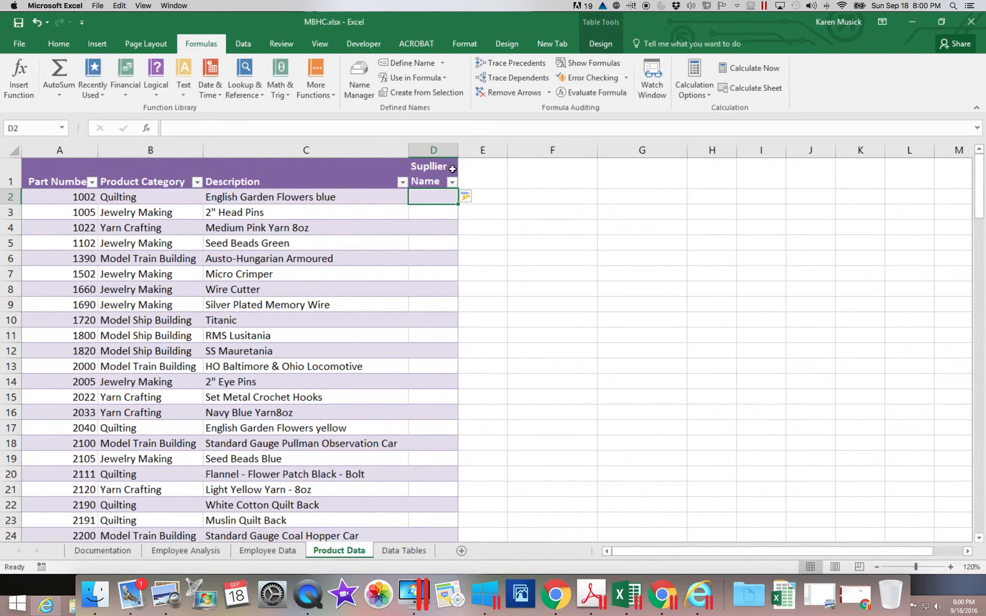
{"action": "left_click", "coordinate": [439, 161]}
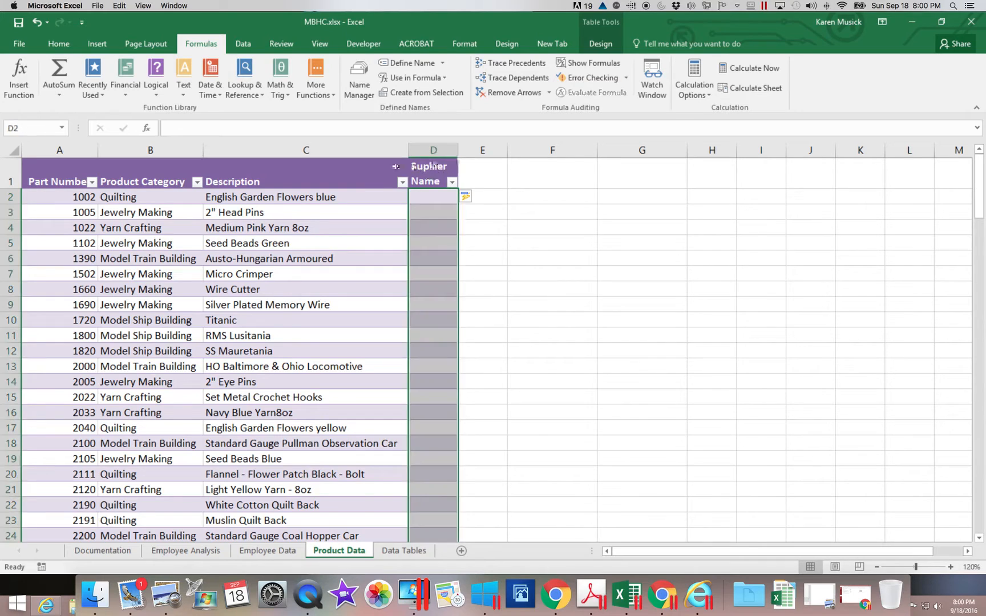
{"action": "left_click", "coordinate": [439, 173]}
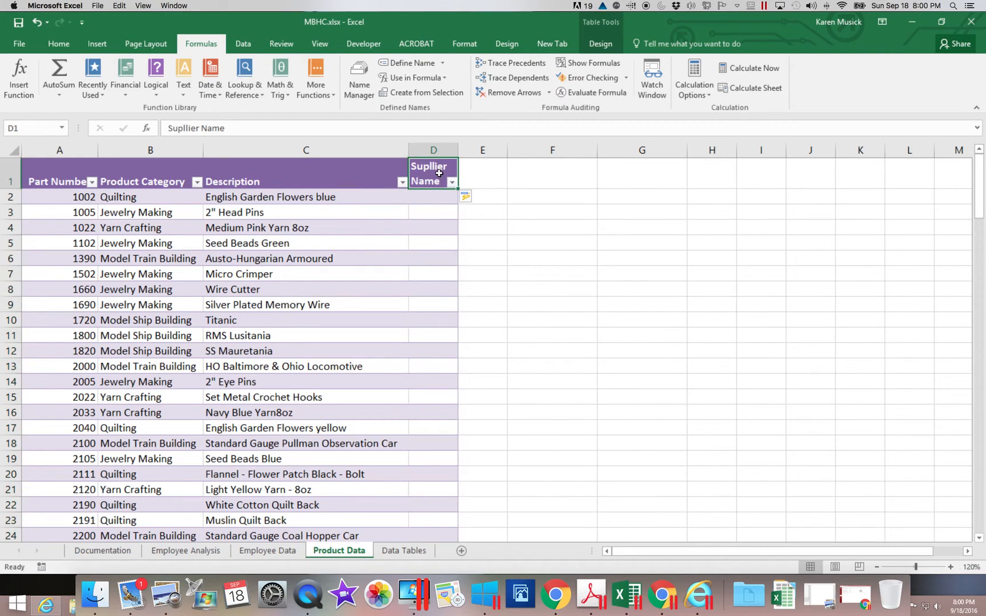
{"action": "type", "text": "Sup"}
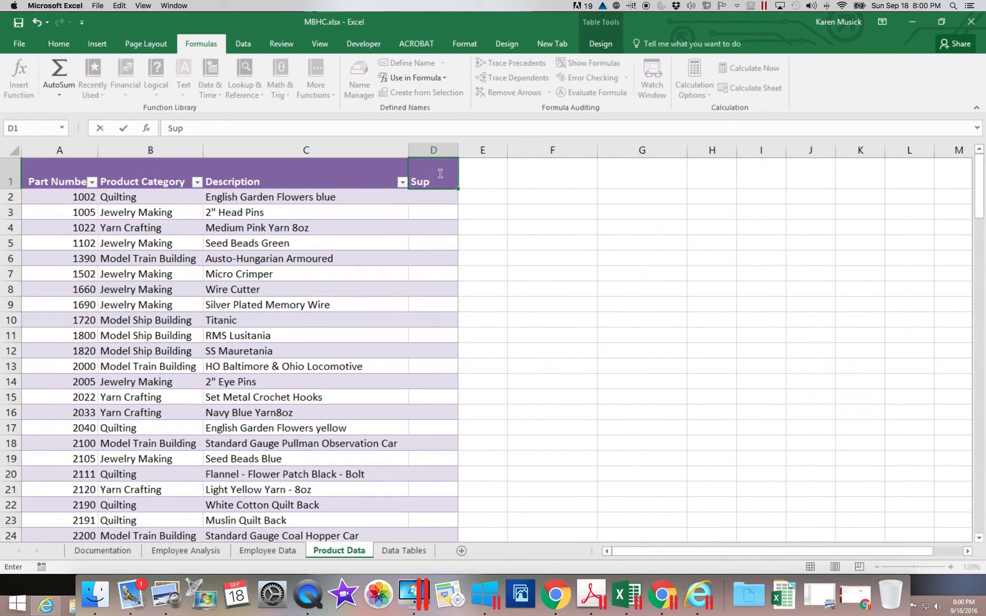
{"action": "type", "text": "plier Name"}
{"action": "key", "text": "Return"}
Start a VLOOKUP function in cell D2 with the Product Category in B2 as its Lookup_value
{"action": "scroll", "coordinate": [439, 172], "scroll_direction": "down", "scroll_amount": 3}
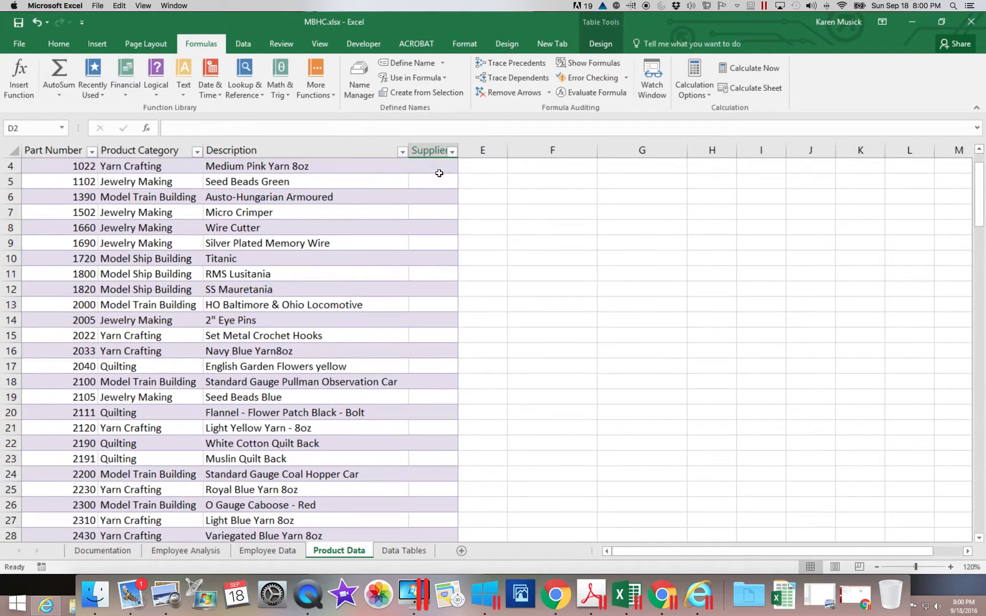
{"action": "left_click_drag", "start_coordinate": [979, 198], "coordinate": [983, 143]}
{"action": "left_click", "coordinate": [981, 156]}
{"action": "left_click", "coordinate": [982, 157]}
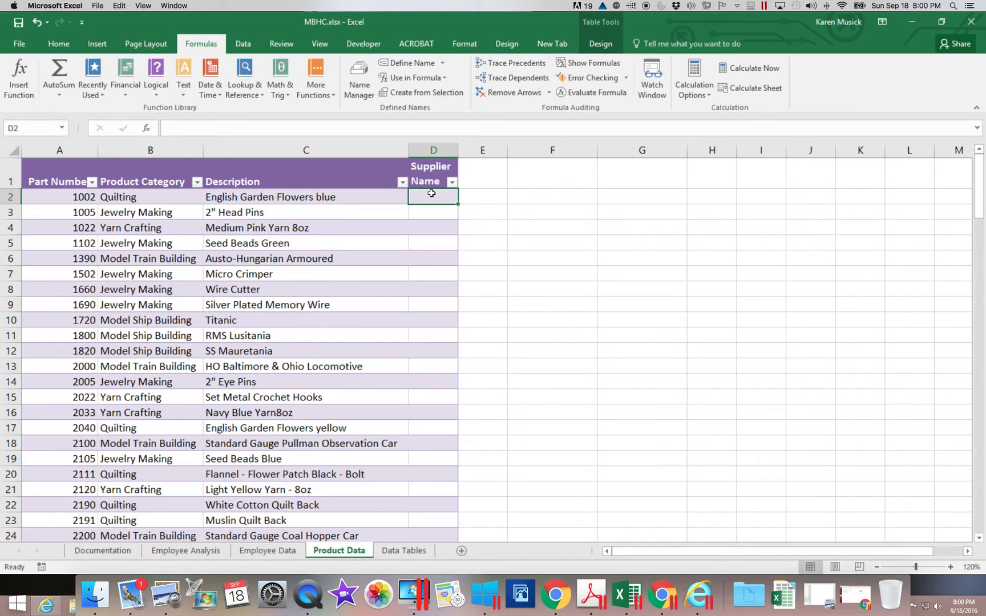
{"action": "left_click", "coordinate": [255, 95]}
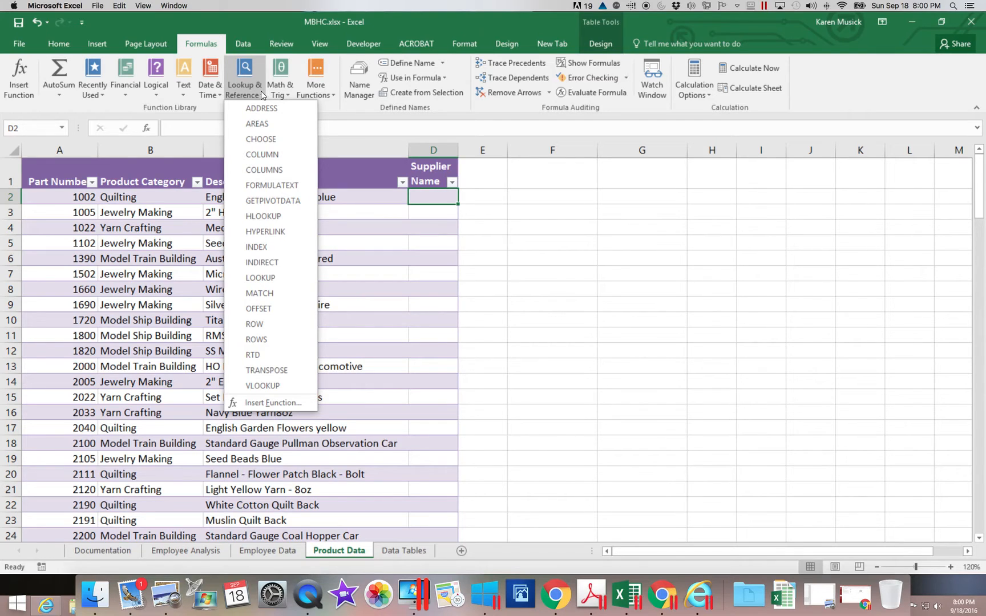
{"action": "left_click", "coordinate": [275, 386]}
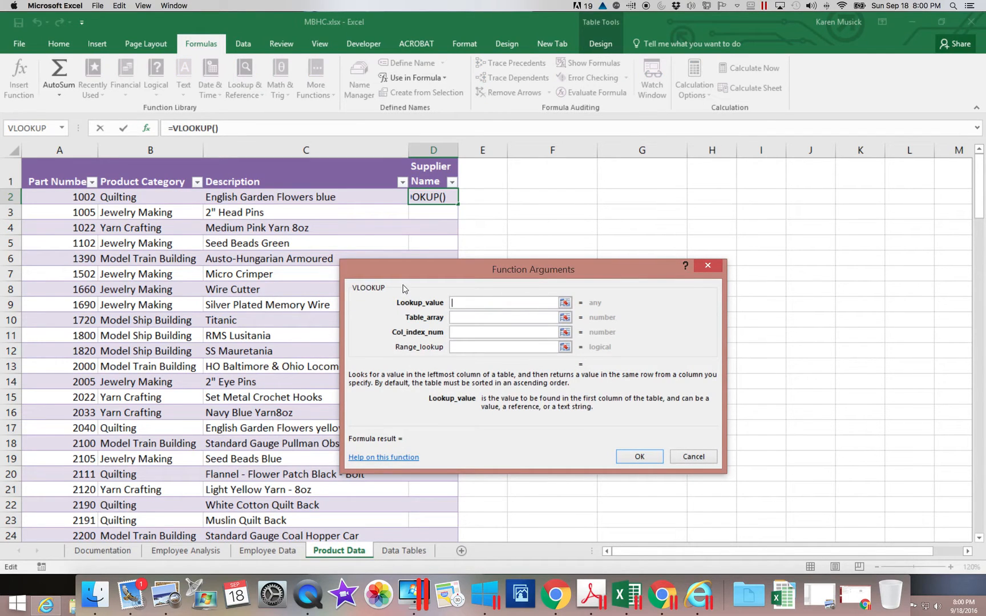
{"action": "left_click_drag", "start_coordinate": [415, 276], "coordinate": [555, 194]}
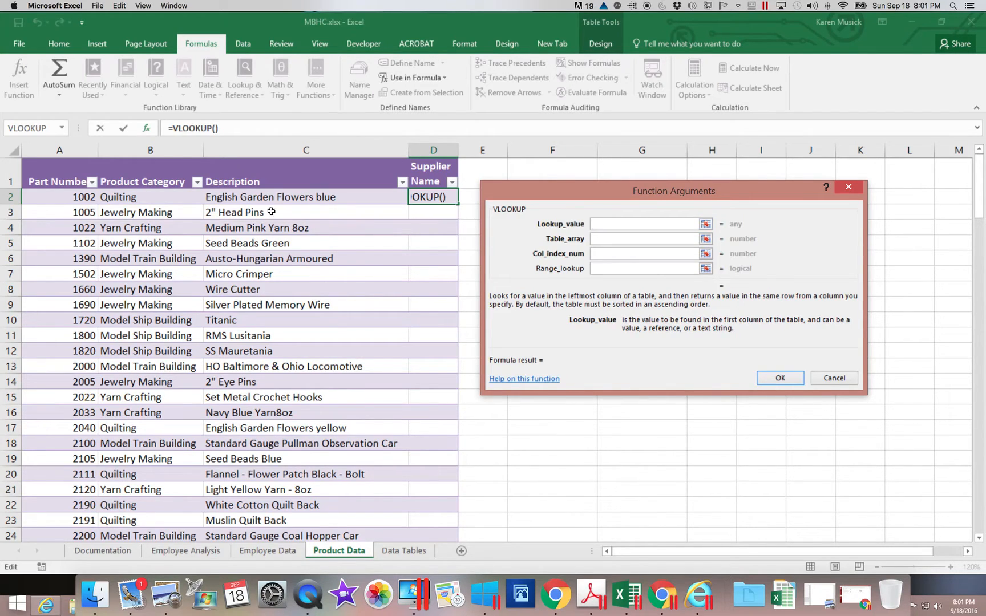
{"action": "left_click", "coordinate": [173, 198]}
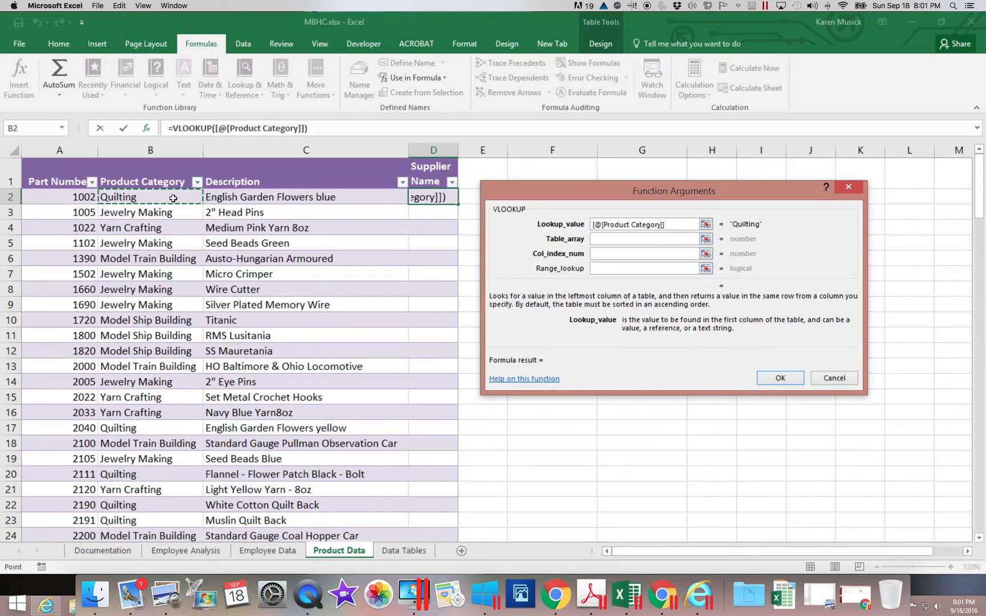
Set the VLOOKUP's Table_array to the Product_Suppliers range, A8:B14 on the Data Tables sheet
{"action": "key", "text": "Tab"}
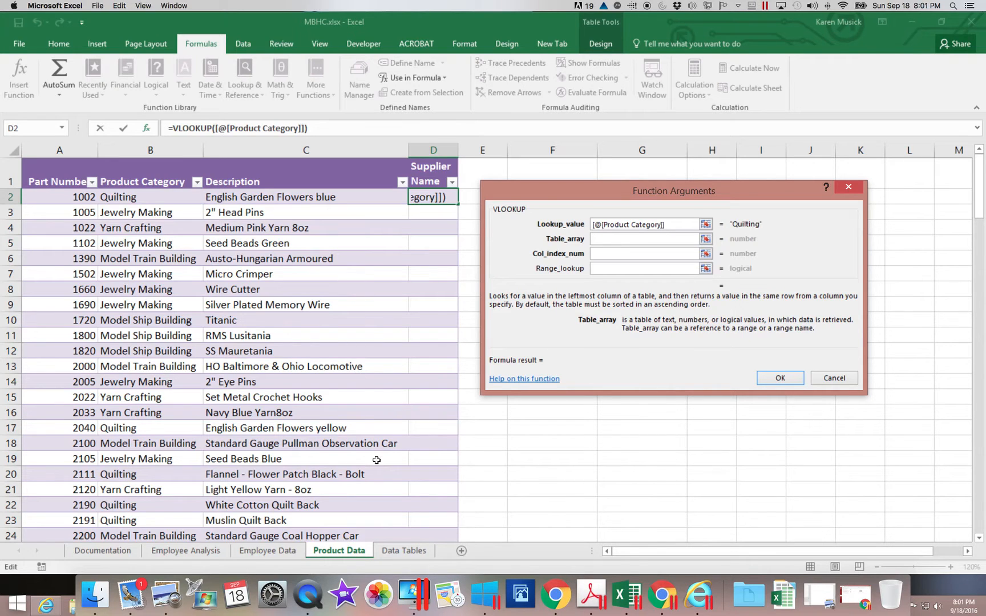
{"action": "left_click", "coordinate": [408, 557]}
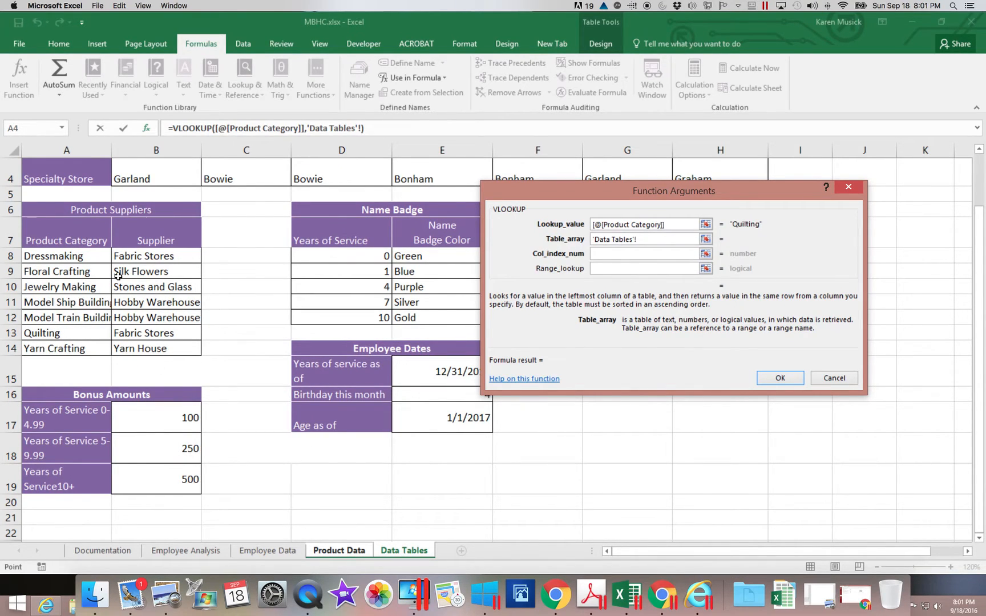
{"action": "scroll", "coordinate": [118, 276], "scroll_direction": "right", "scroll_amount": 2}
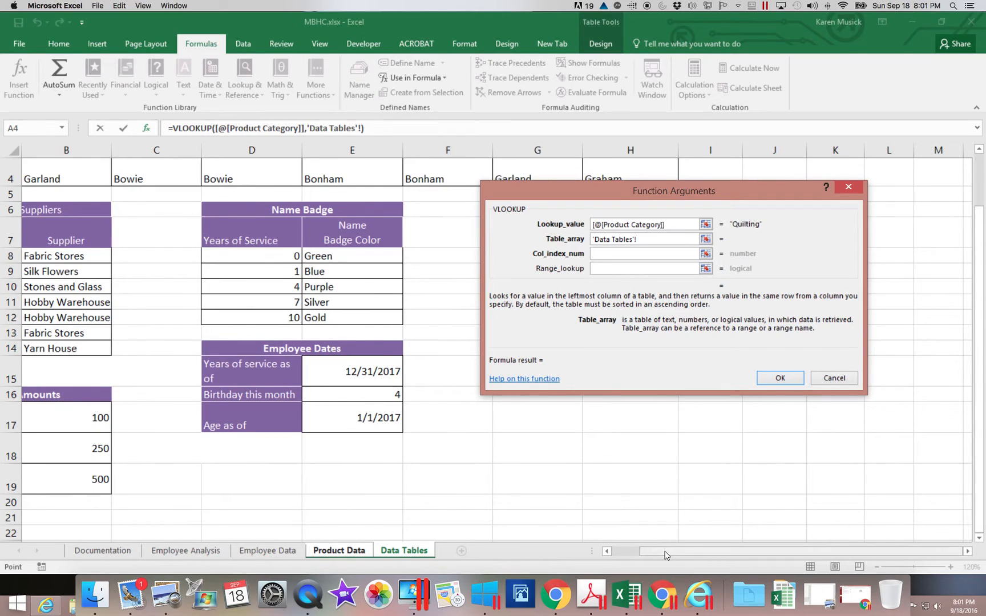
{"action": "left_click_drag", "start_coordinate": [666, 555], "coordinate": [595, 550]}
{"action": "left_click", "coordinate": [63, 257]}
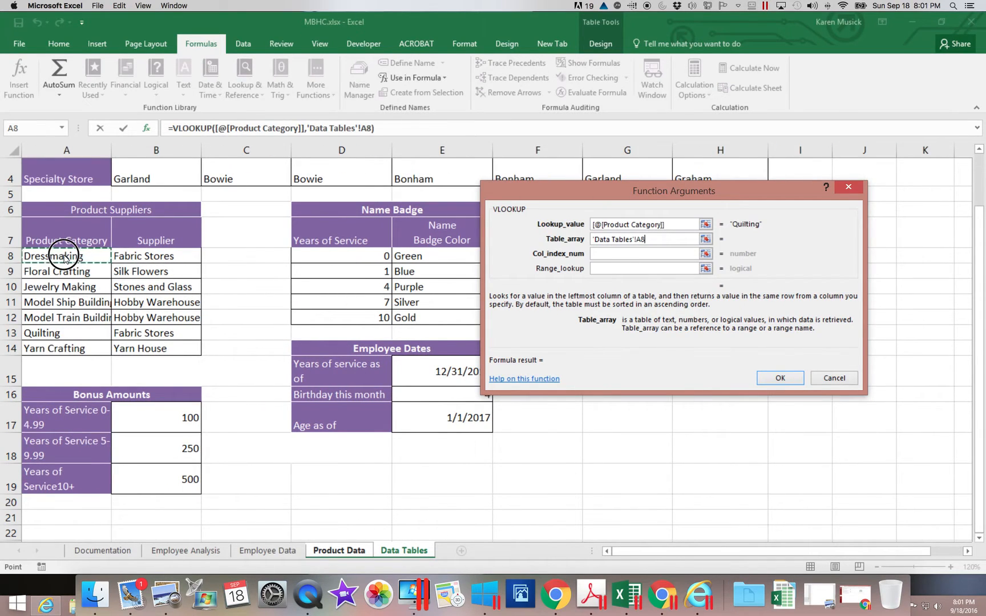
{"action": "left_click_drag", "start_coordinate": [64, 257], "coordinate": [135, 349]}
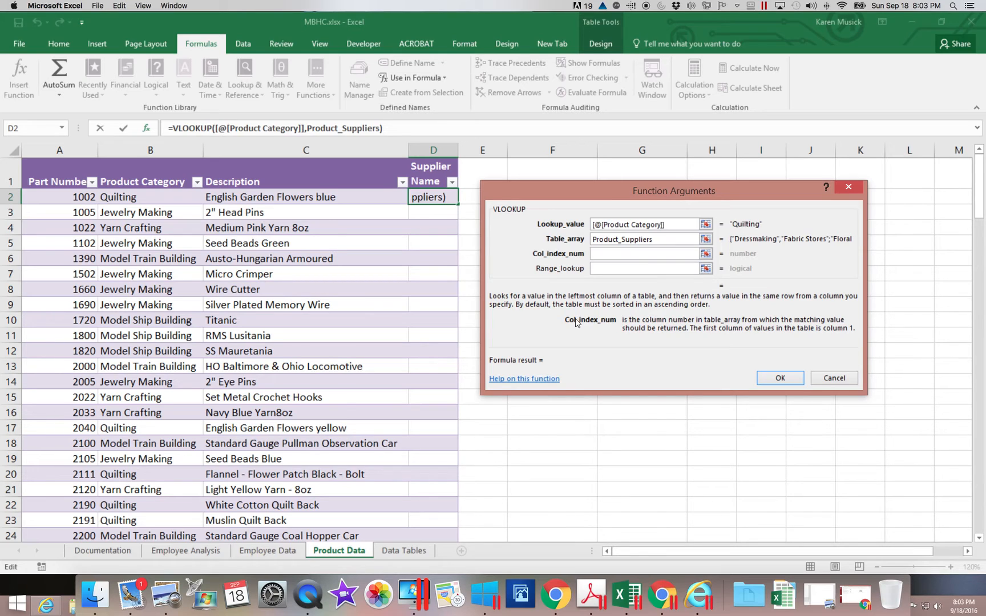
Complete the VLOOKUP with Col_index_num 2 and Range_lookup FALSE, and fit column D's width to its contents
{"action": "type", "text": "2"}
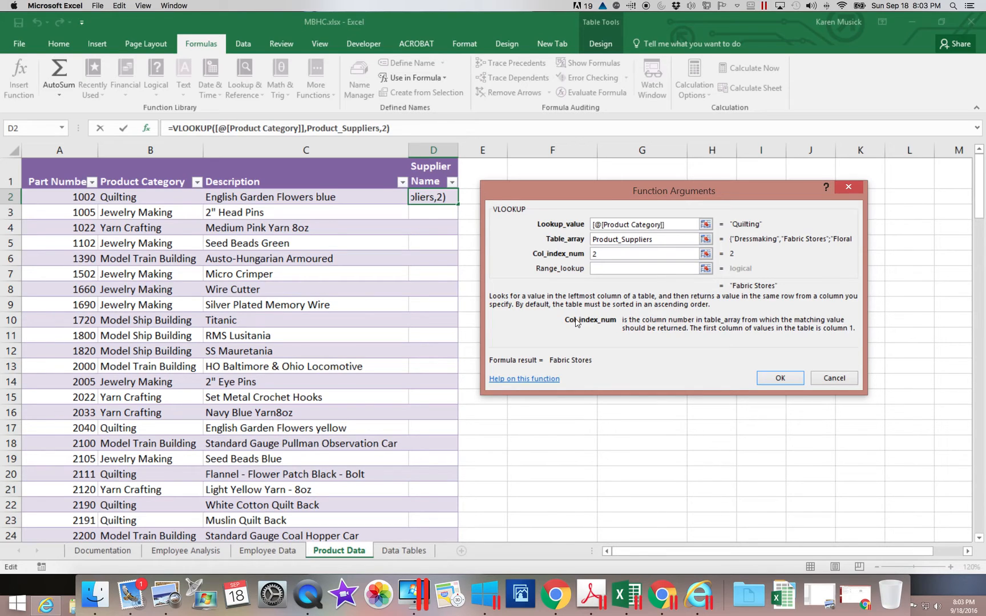
{"action": "key", "text": "Tab"}
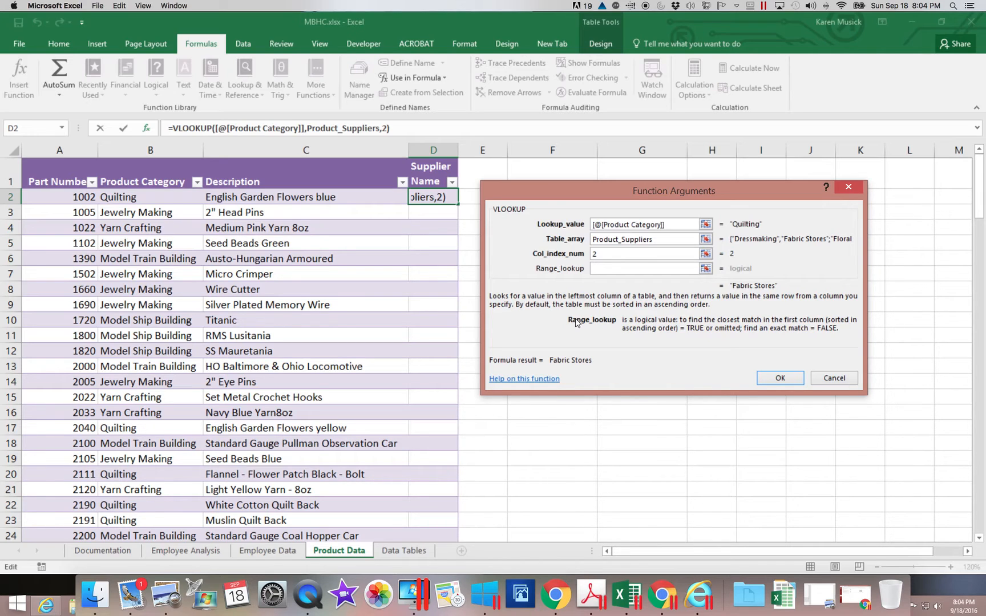
{"action": "type", "text": "false"}
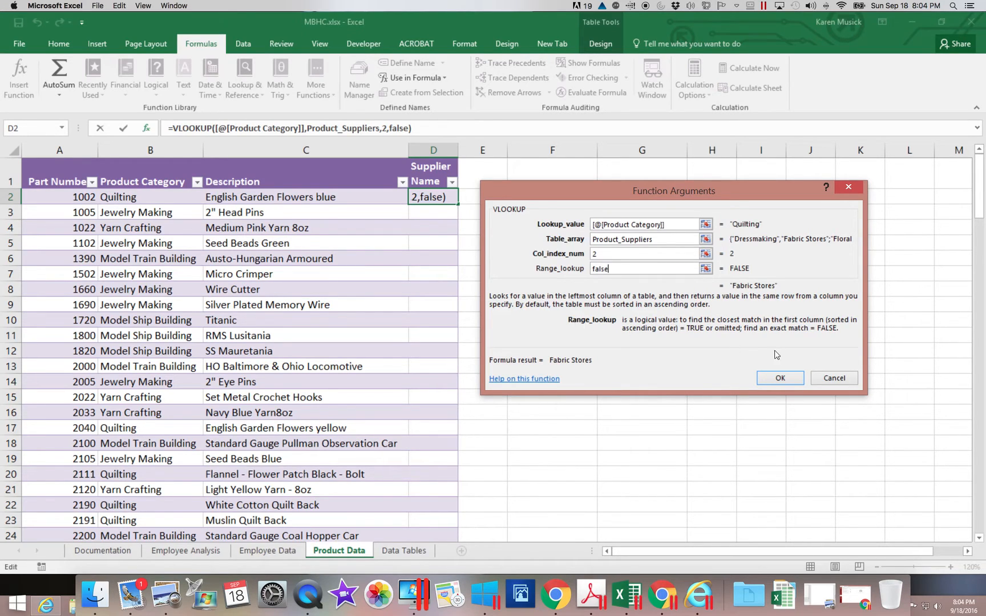
{"action": "left_click", "coordinate": [789, 381]}
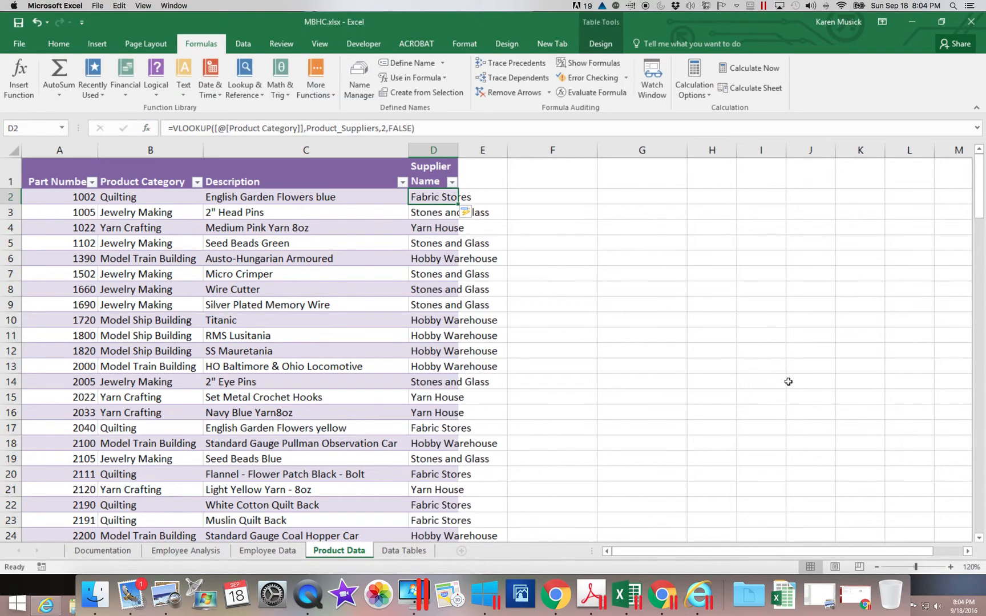
{"action": "double_click", "coordinate": [458, 150]}
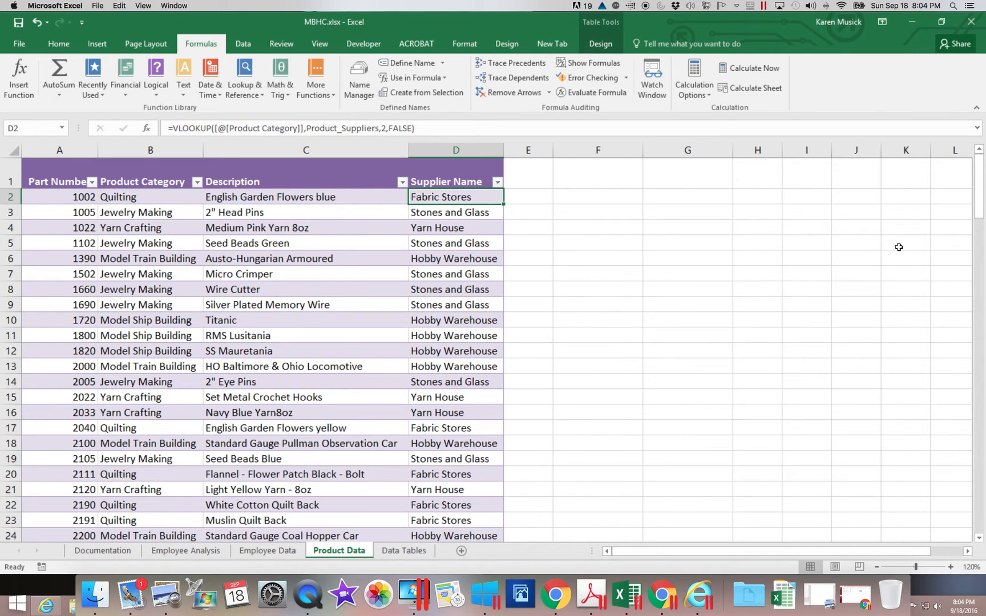
Check the supplier returned for Yarn Crafting in row 16 of Product Data against the Product Suppliers table on Data Tables
{"action": "scroll", "coordinate": [898, 247], "scroll_direction": "down", "scroll_amount": 4}
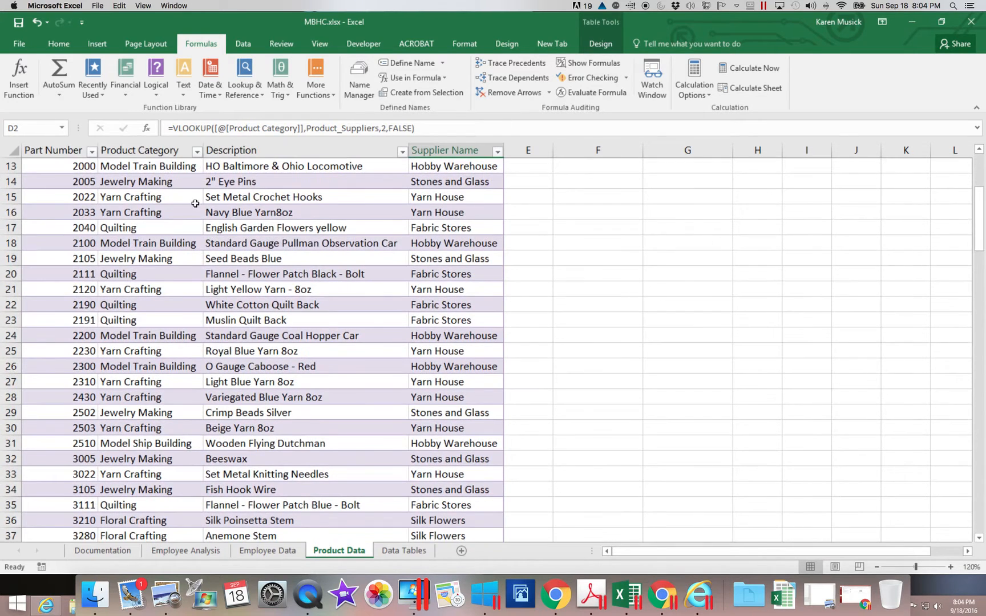
{"action": "left_click", "coordinate": [161, 215]}
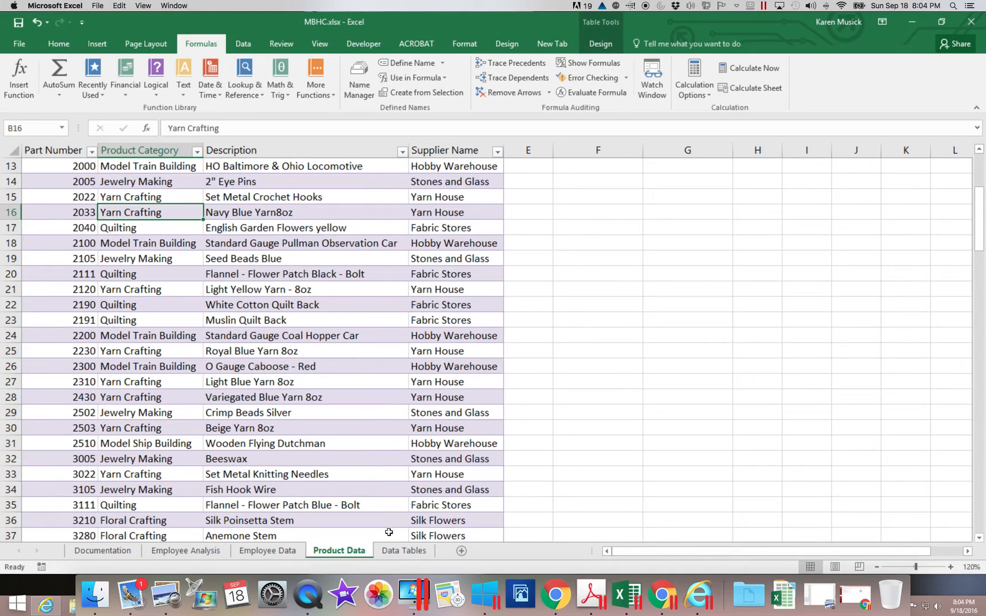
{"action": "left_click", "coordinate": [392, 554]}
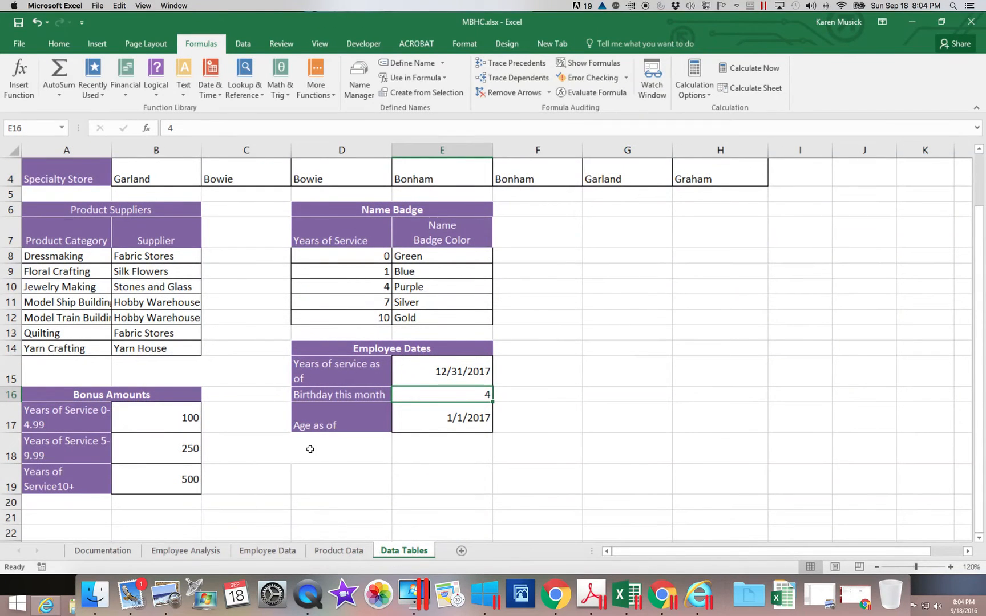
{"action": "left_click", "coordinate": [90, 349]}
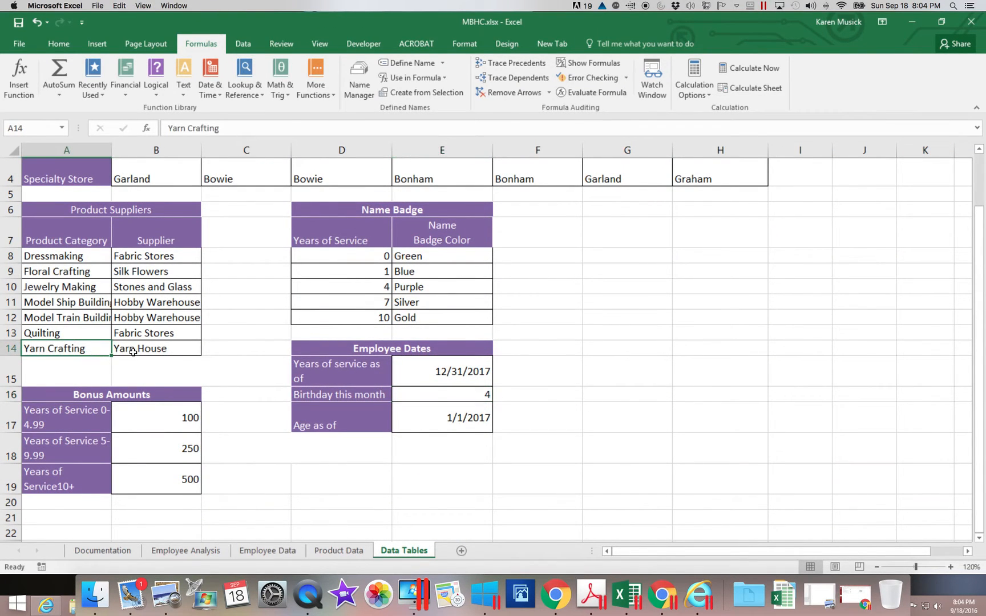
{"action": "left_click", "coordinate": [135, 350]}
{"action": "left_click", "coordinate": [89, 350]}
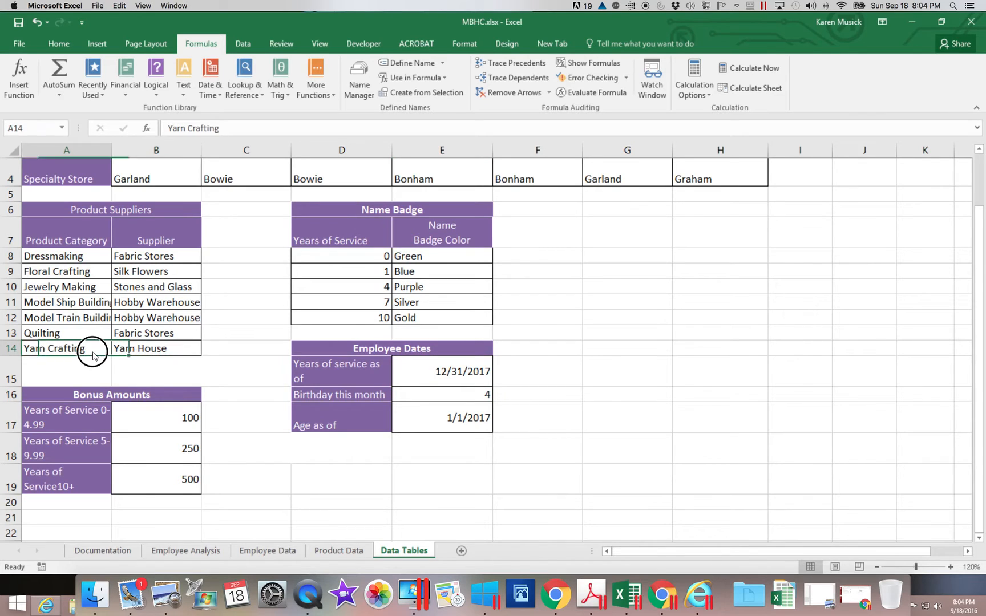
{"action": "left_click", "coordinate": [135, 354]}
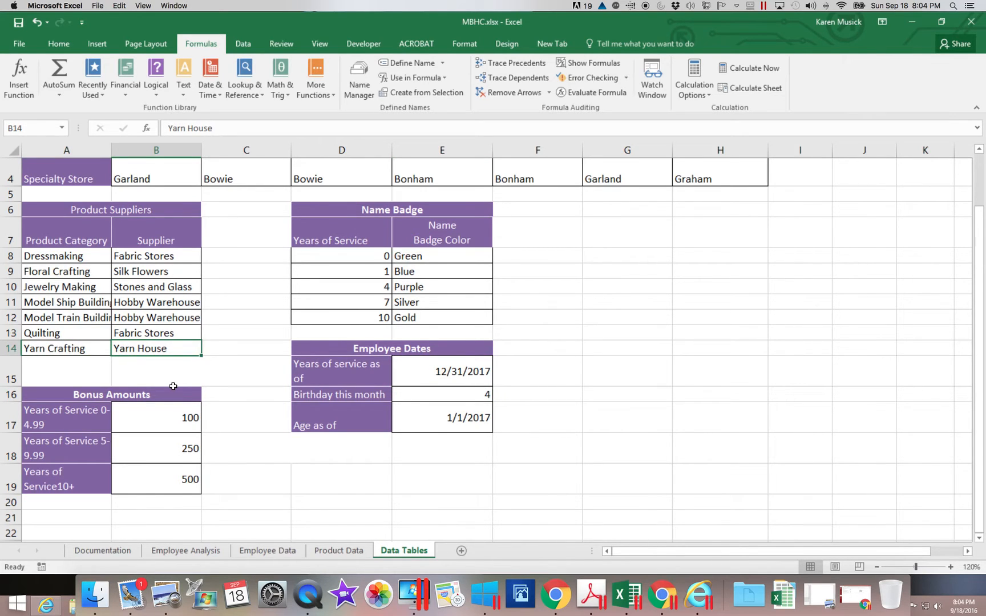
{"action": "left_click", "coordinate": [347, 550]}
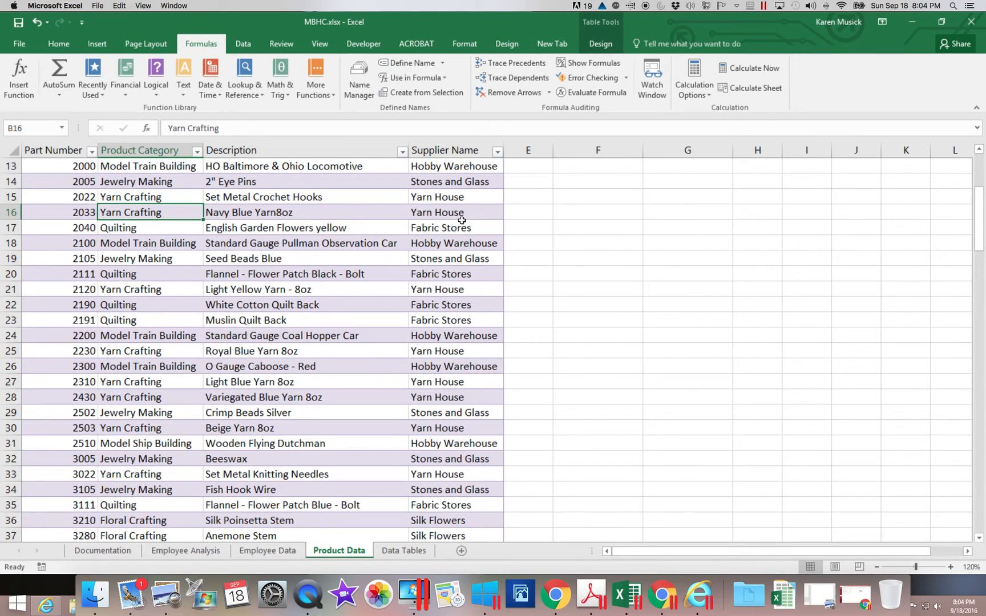
{"action": "left_click_drag", "start_coordinate": [979, 245], "coordinate": [976, 170]}
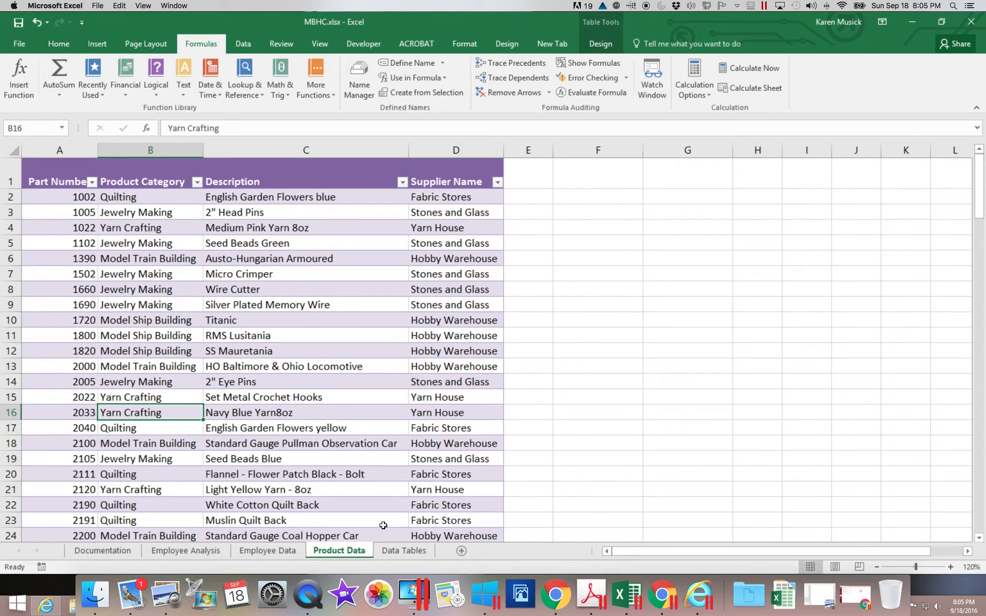
Save the workbook and add a column headed "Name Badge Color" in cell Q1 of the Employee Data sheet
{"action": "left_click", "coordinate": [282, 551]}
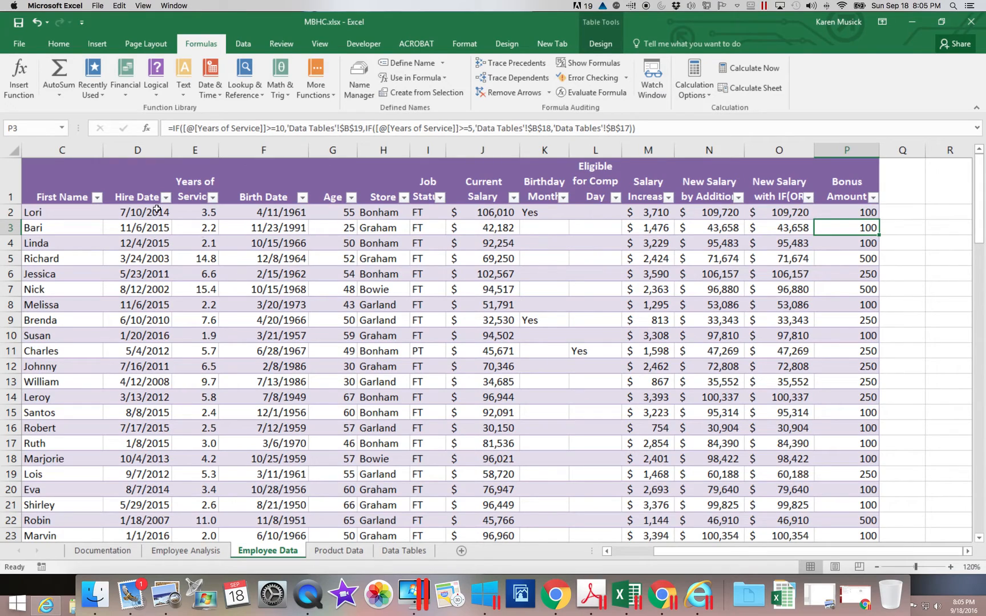
{"action": "left_click", "coordinate": [19, 25]}
{"action": "left_click", "coordinate": [967, 551]}
{"action": "left_click", "coordinate": [967, 551]}
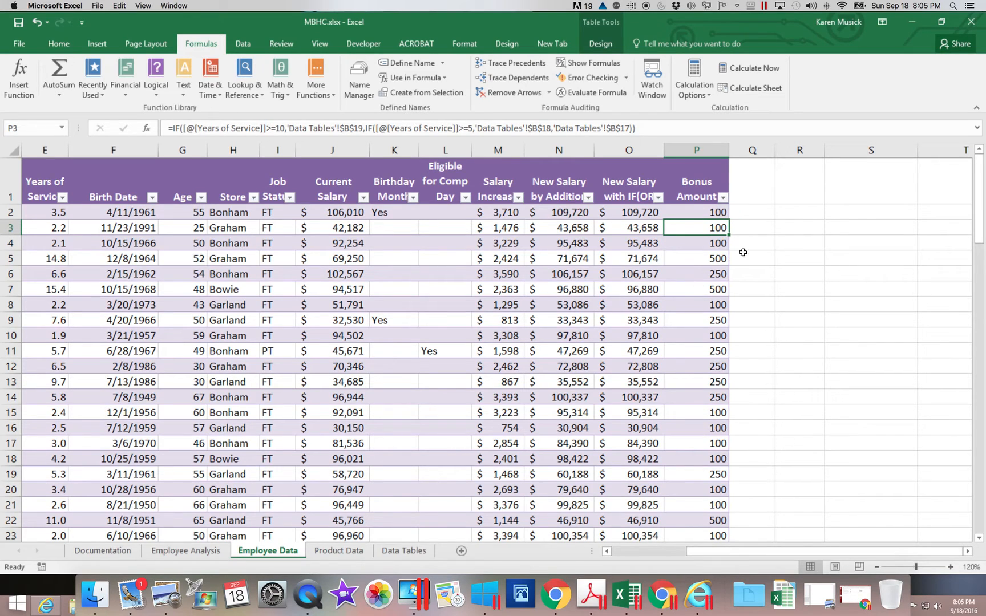
{"action": "left_click", "coordinate": [757, 194]}
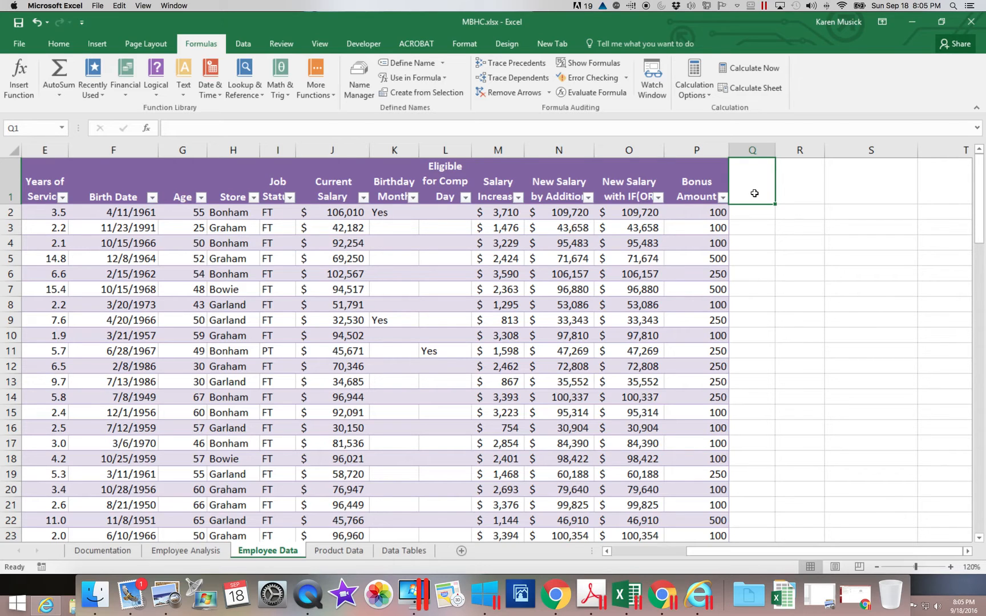
{"action": "type", "text": "Name Bad"}
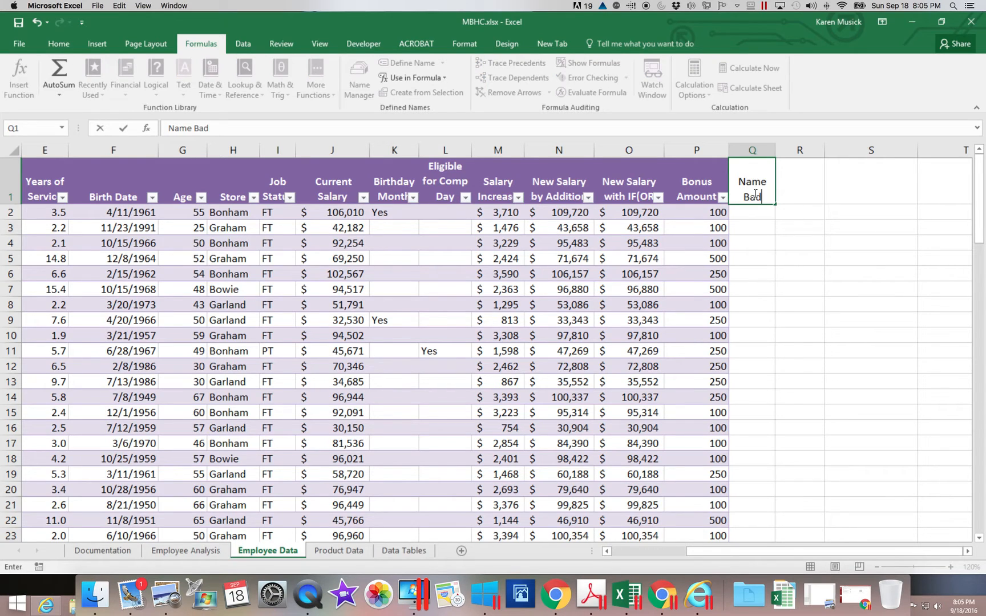
{"action": "type", "text": "ge Color"}
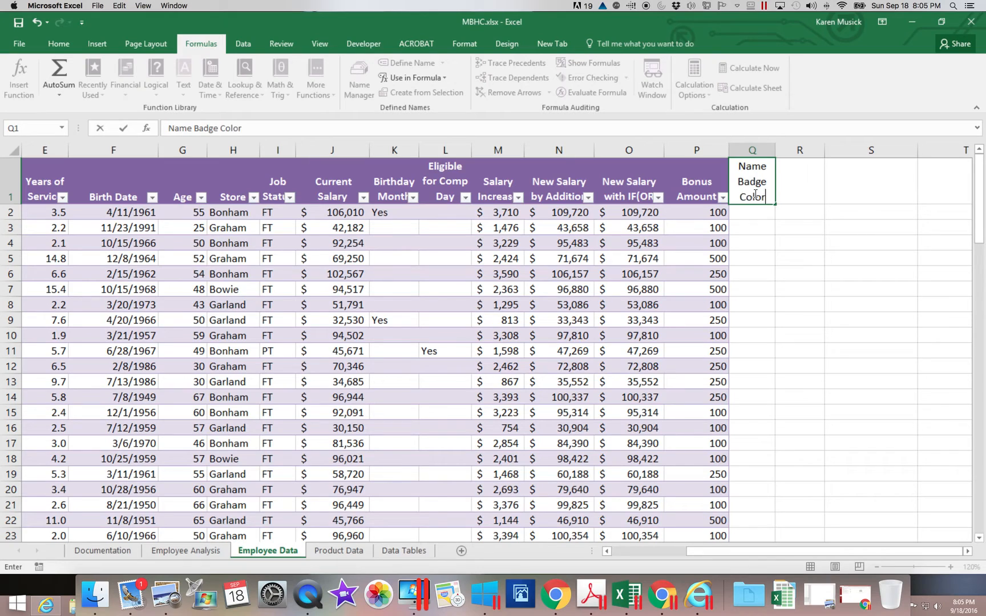
{"action": "key", "text": "Return"}
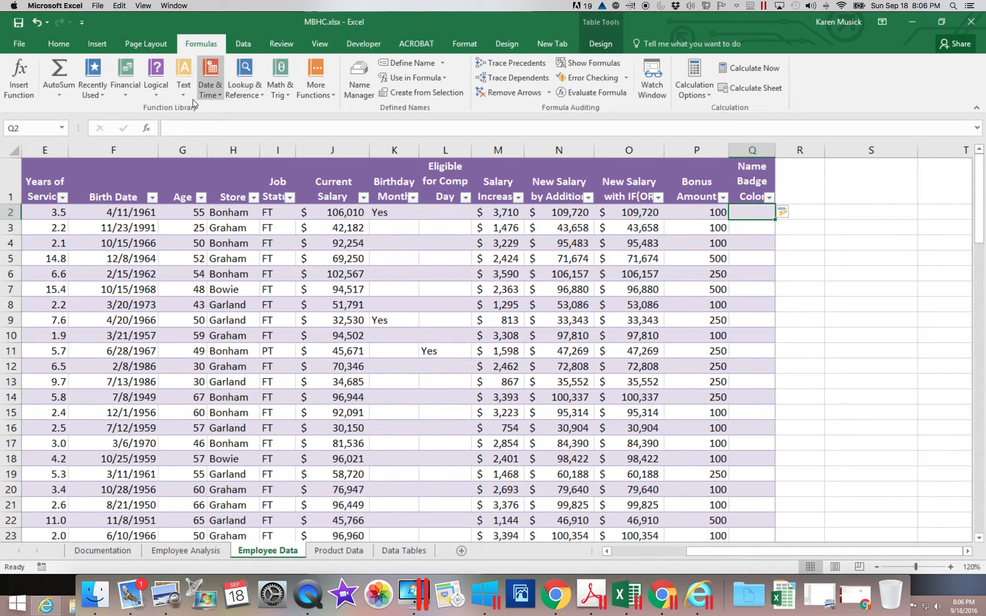
Start a VLOOKUP function in cell Q2 with the Years of Service in E2 as its Lookup_value
{"action": "left_click", "coordinate": [262, 96]}
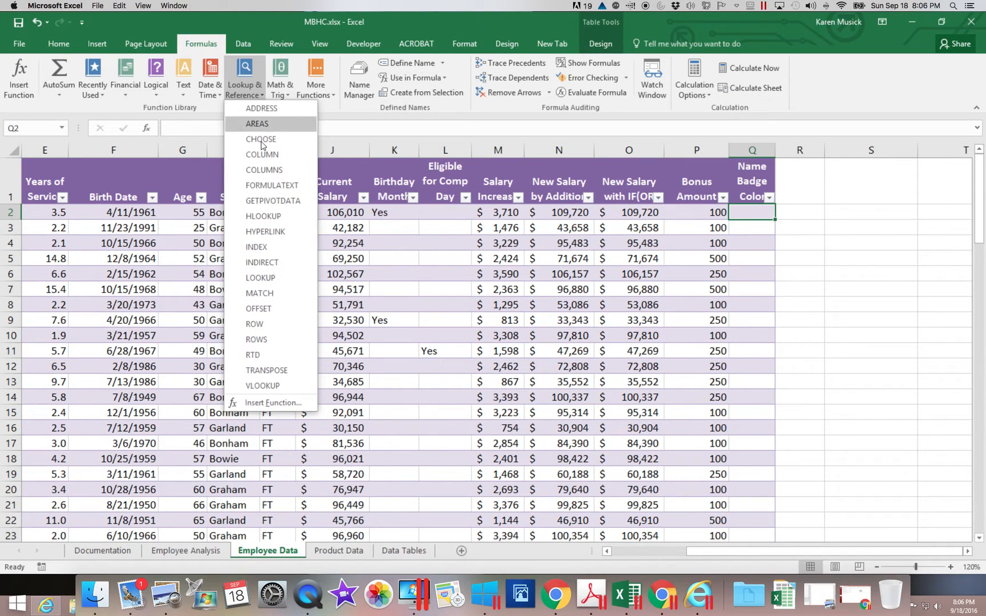
{"action": "left_click", "coordinate": [275, 389]}
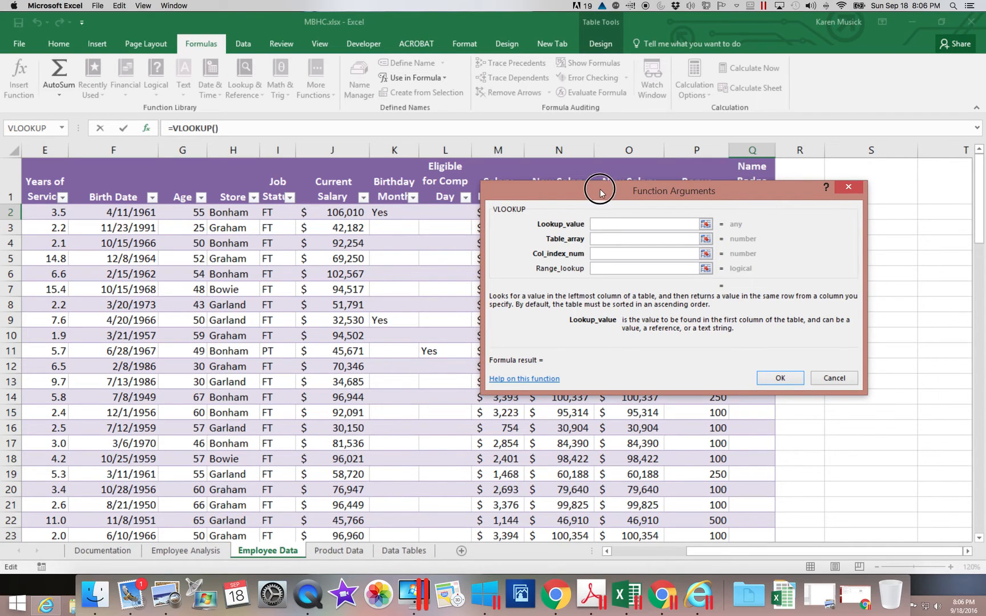
{"action": "left_click_drag", "start_coordinate": [600, 190], "coordinate": [607, 256]}
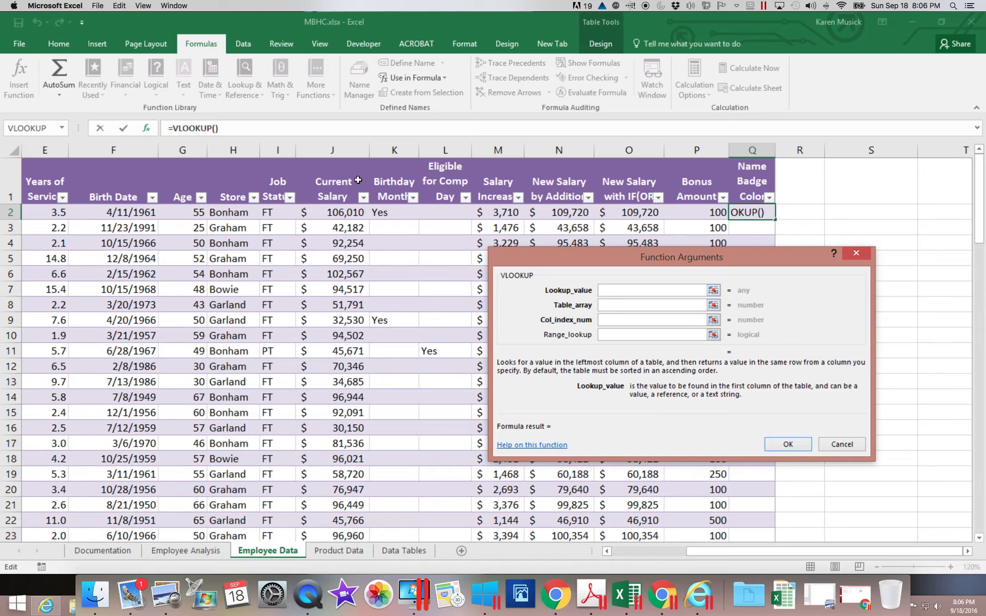
{"action": "left_click", "coordinate": [53, 212]}
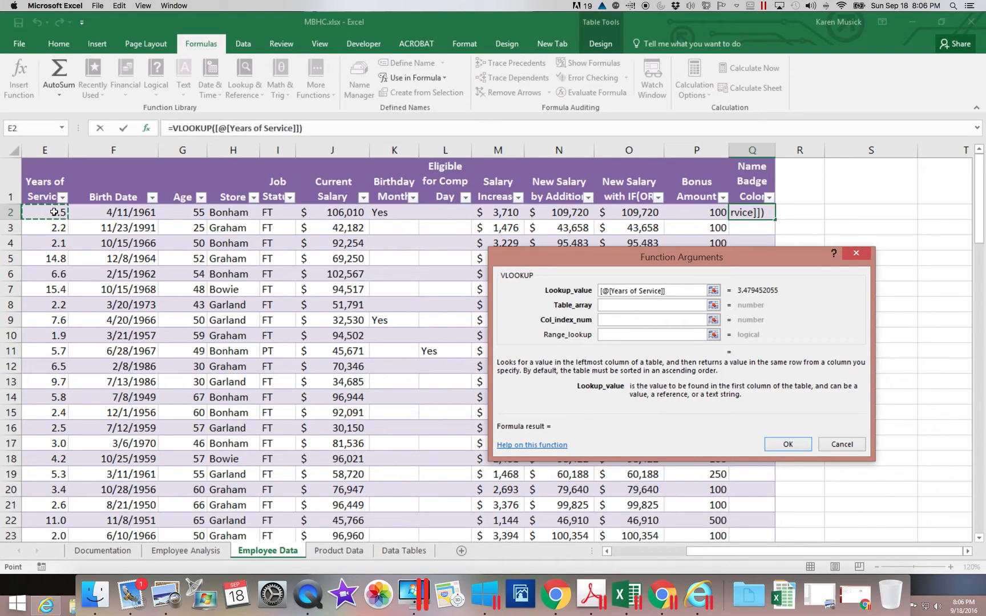
Complete the VLOOKUP with the Name_Badge range D8:E12 on Data Tables as Table_array, Col_index_num 2 and Range_lookup left blank
{"action": "key", "text": "Tab"}
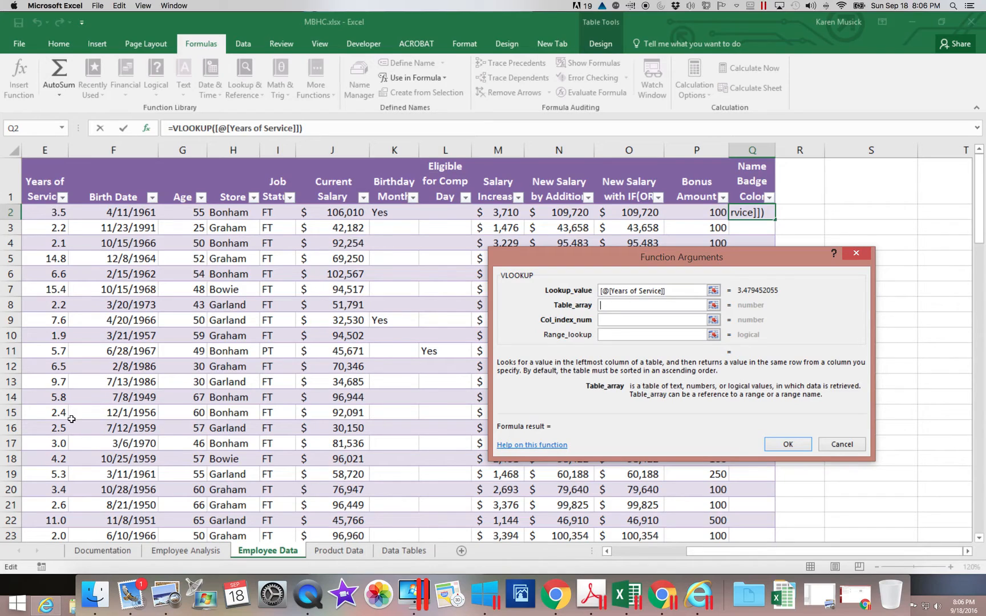
{"action": "left_click", "coordinate": [423, 552]}
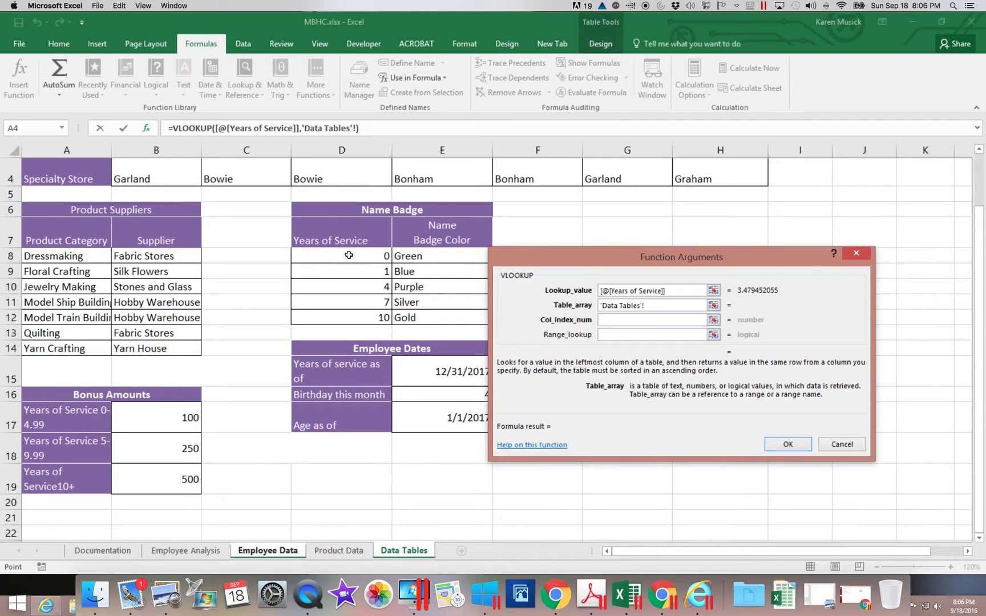
{"action": "left_click_drag", "start_coordinate": [348, 255], "coordinate": [418, 317]}
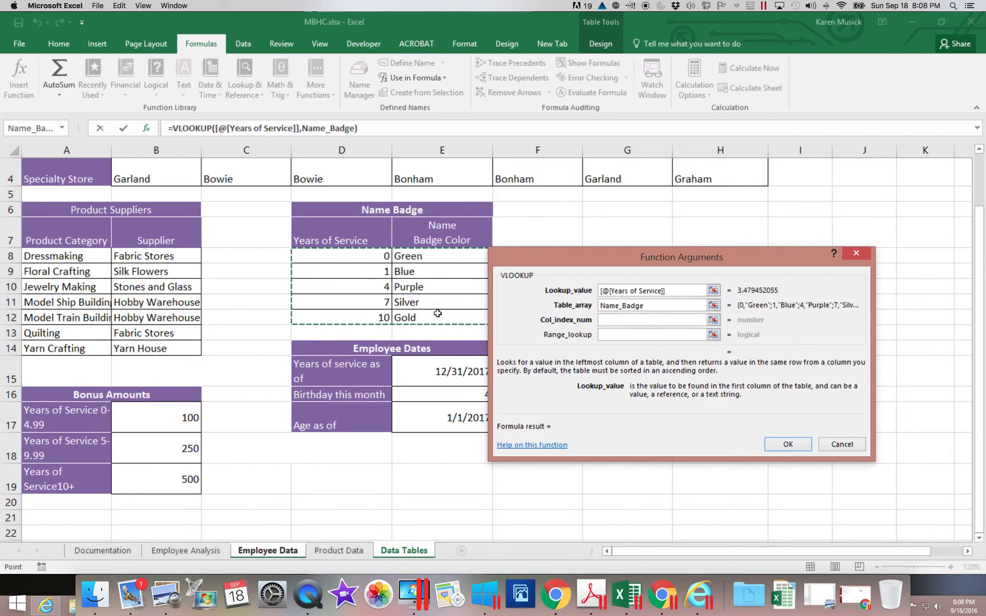
{"action": "left_click", "coordinate": [603, 320]}
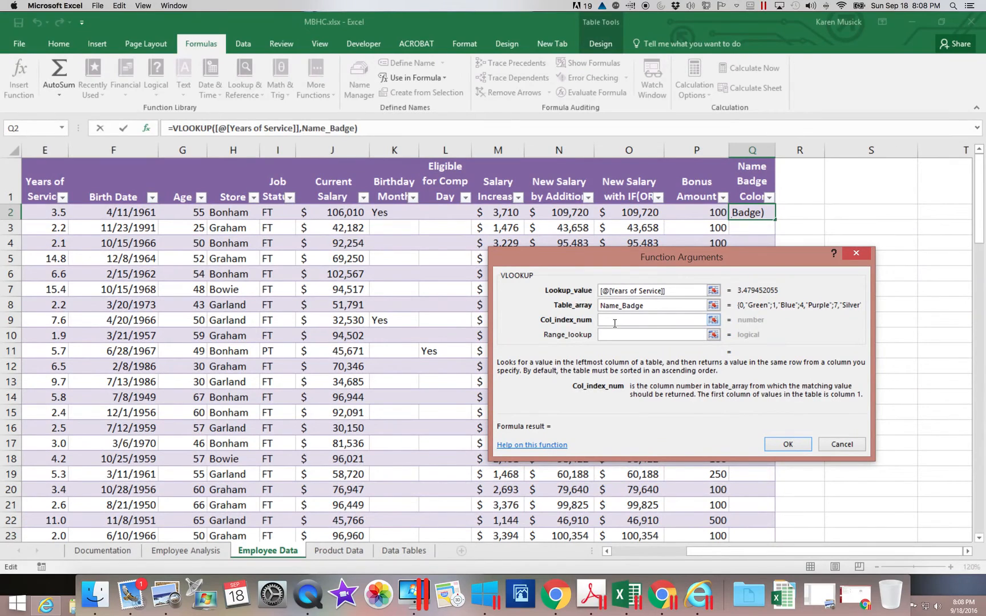
{"action": "type", "text": "2"}
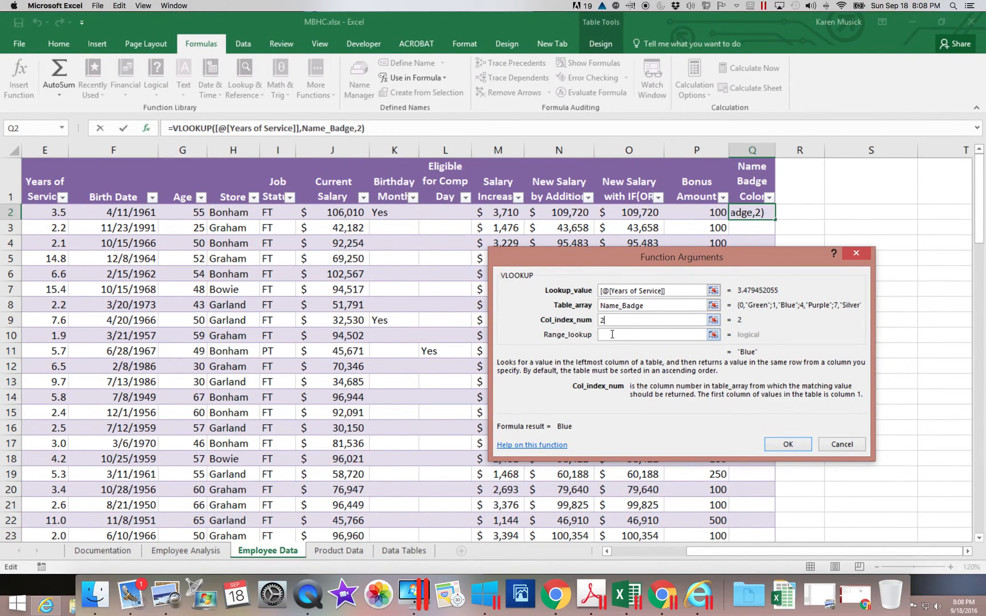
{"action": "left_click", "coordinate": [616, 336]}
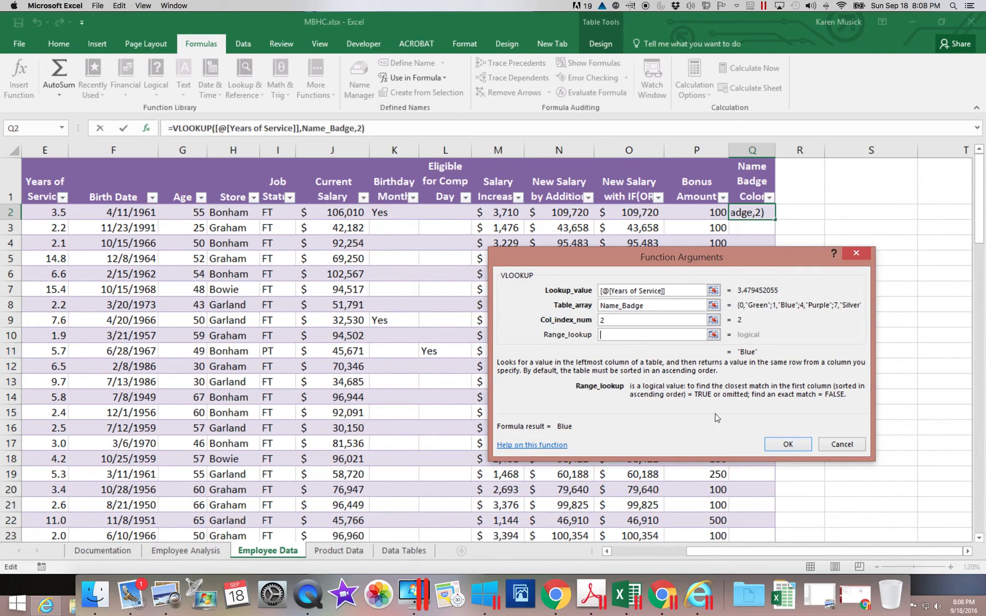
{"action": "left_click", "coordinate": [784, 444]}
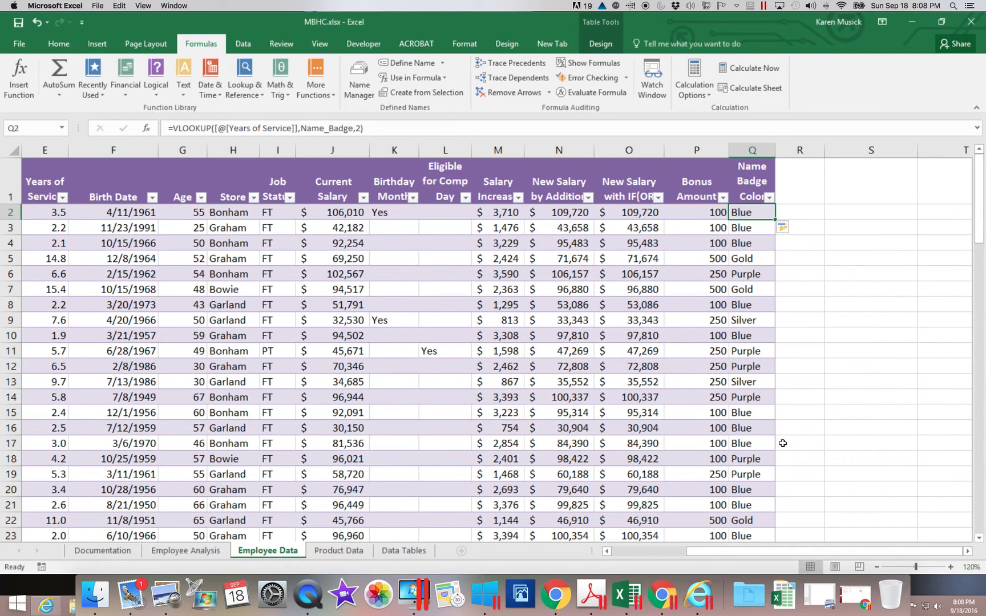
Compare the Years of Service and Name Badge Color columns of Employee Data with the Name Badge table on Data Tables
{"action": "scroll", "coordinate": [782, 443], "scroll_direction": "left", "scroll_amount": 5}
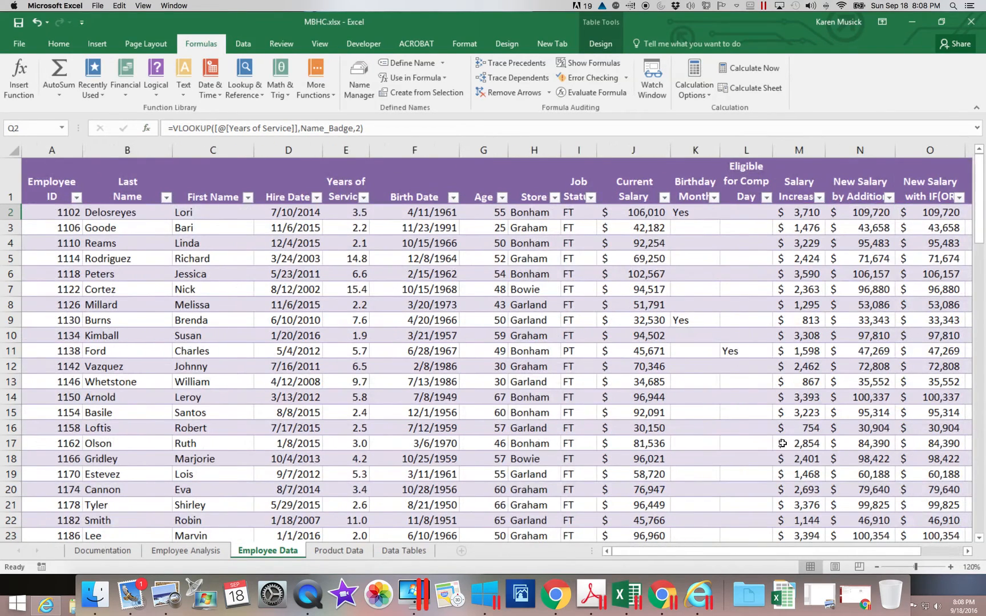
{"action": "scroll", "coordinate": [850, 550], "scroll_direction": "right", "scroll_amount": 5}
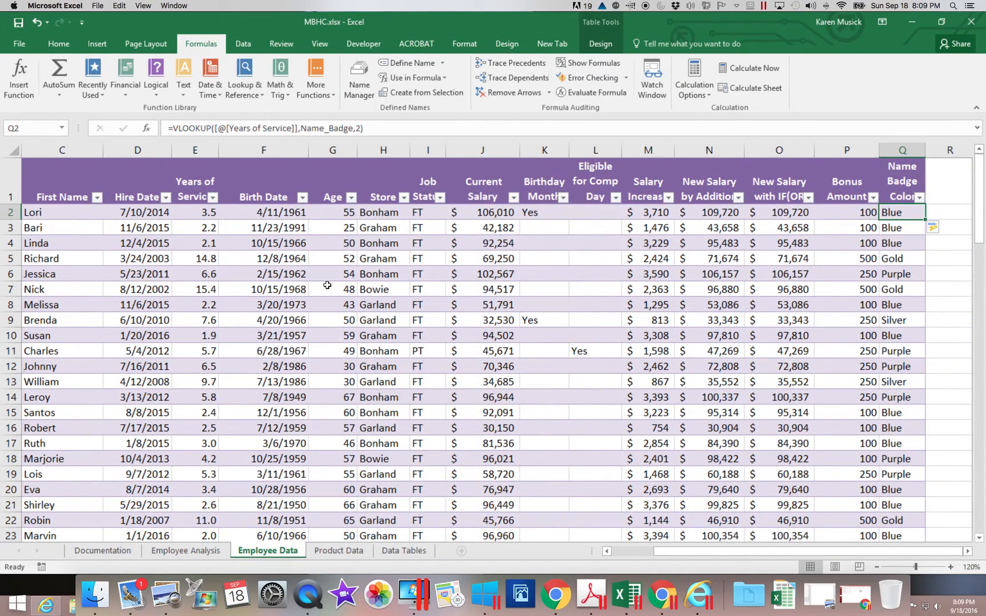
{"action": "left_click", "coordinate": [199, 243]}
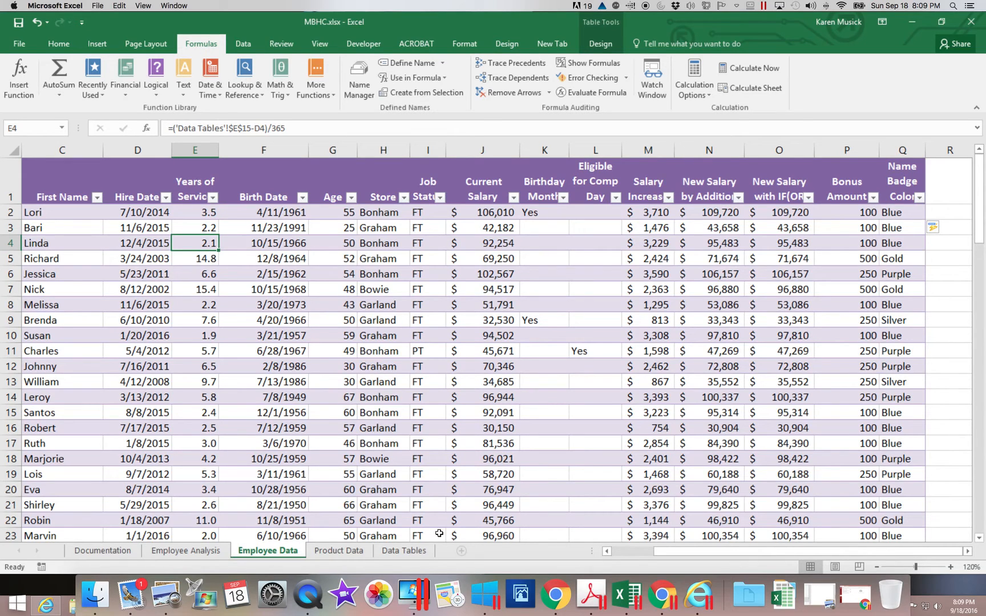
{"action": "left_click", "coordinate": [405, 550]}
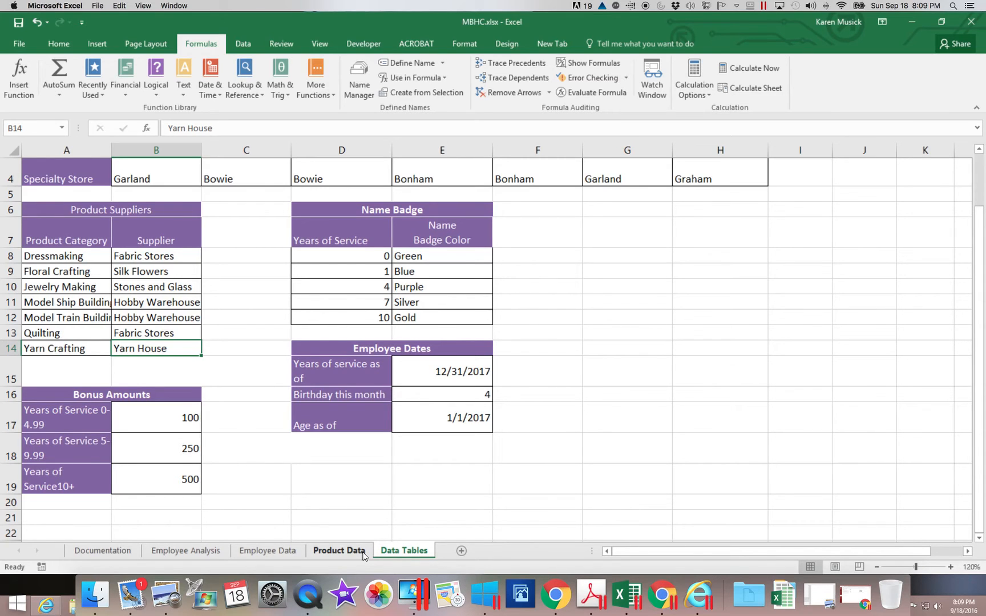
{"action": "left_click", "coordinate": [362, 551]}
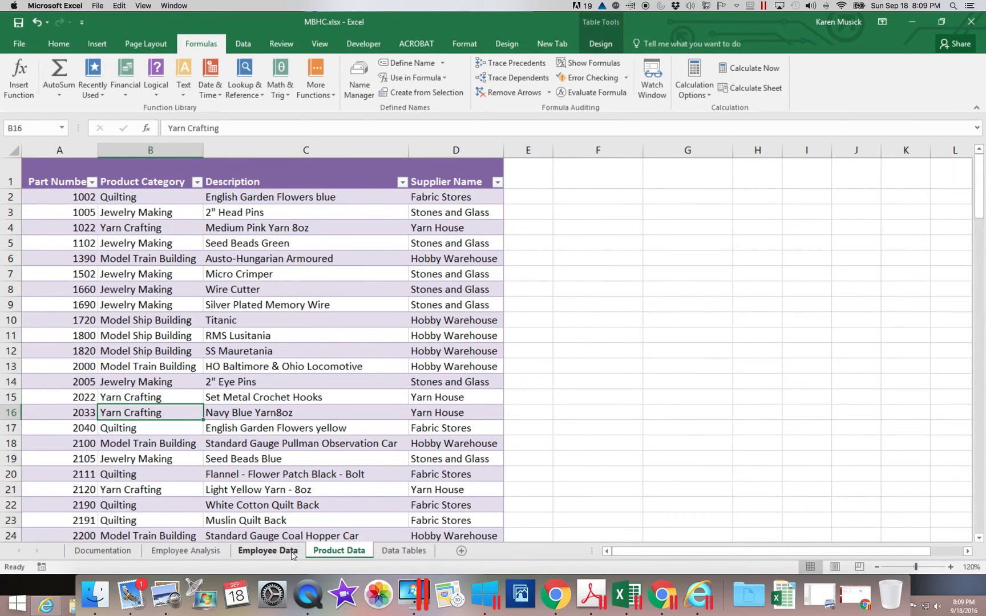
{"action": "left_click", "coordinate": [291, 552]}
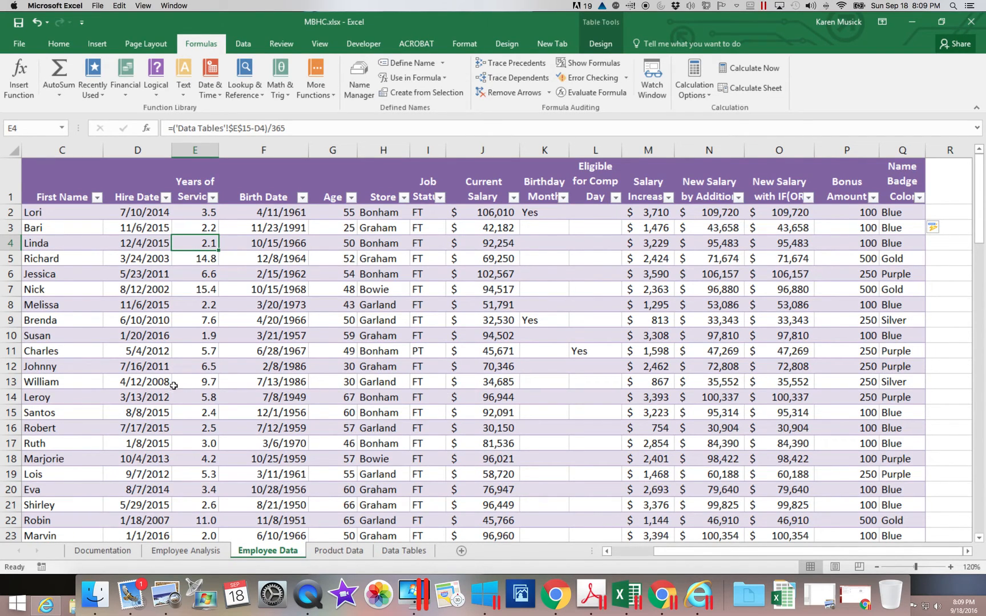
Select row 13 of Employee Data and check its Years of Service against the Name Badge table on Data Tables
{"action": "left_click", "coordinate": [17, 386]}
{"action": "left_click_drag", "start_coordinate": [17, 386], "coordinate": [16, 382]}
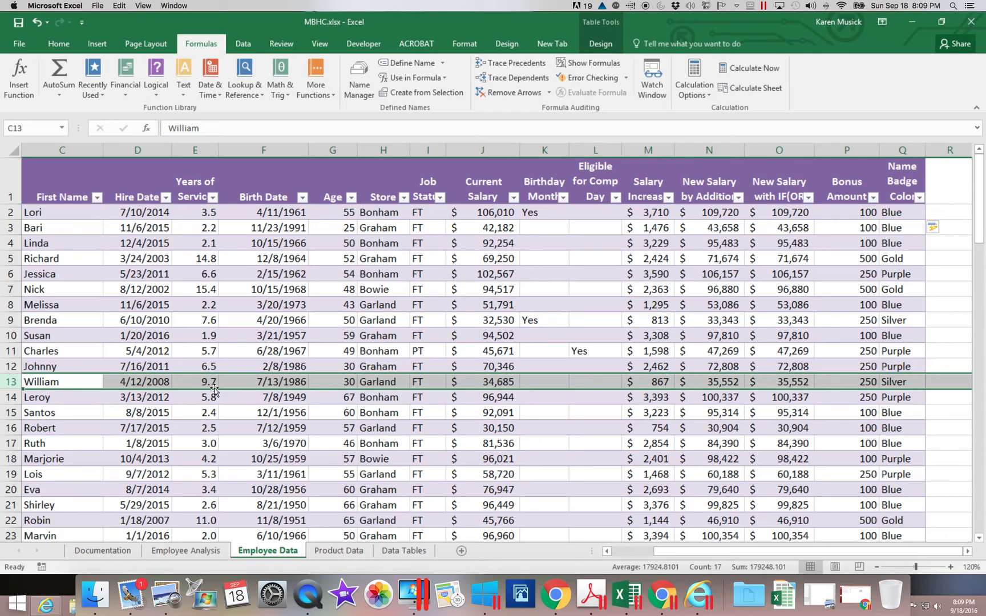
{"action": "left_click", "coordinate": [404, 550]}
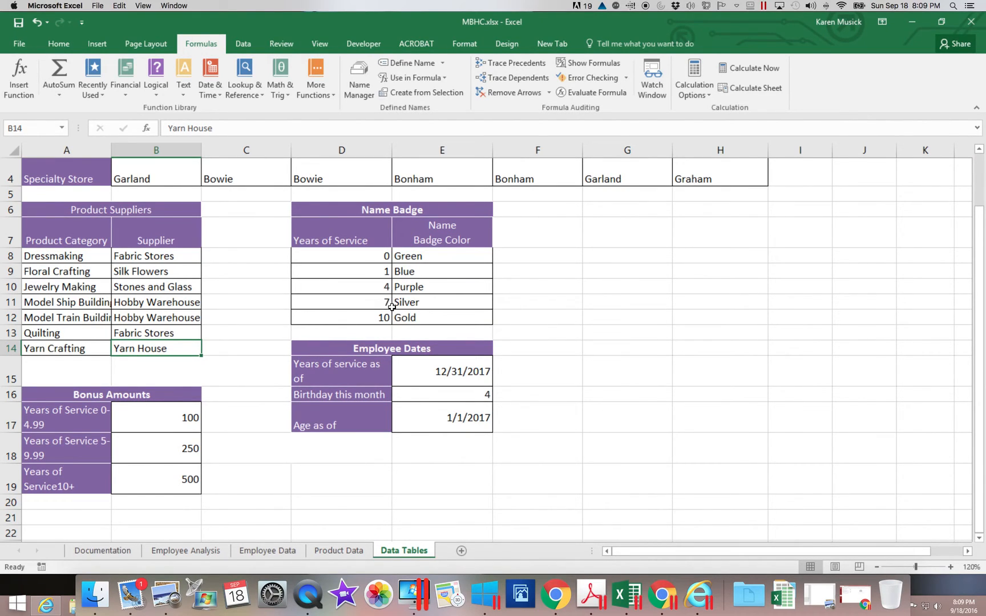
{"action": "left_click", "coordinate": [262, 557]}
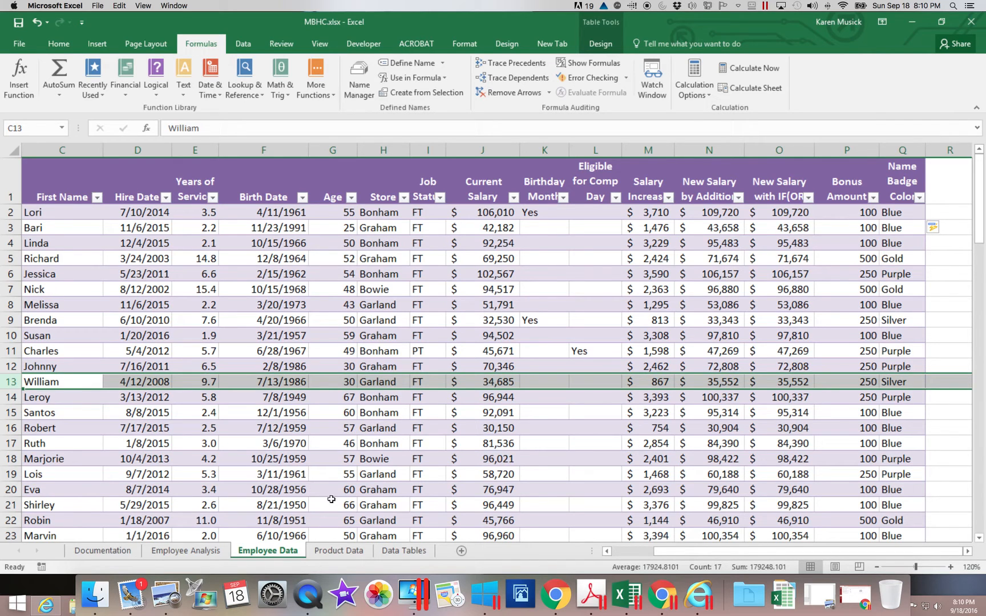
Examine the Name Badge table's Years of Service thresholds and their colors on Data Tables to see how the approximate match picks a row
{"action": "left_click", "coordinate": [402, 551]}
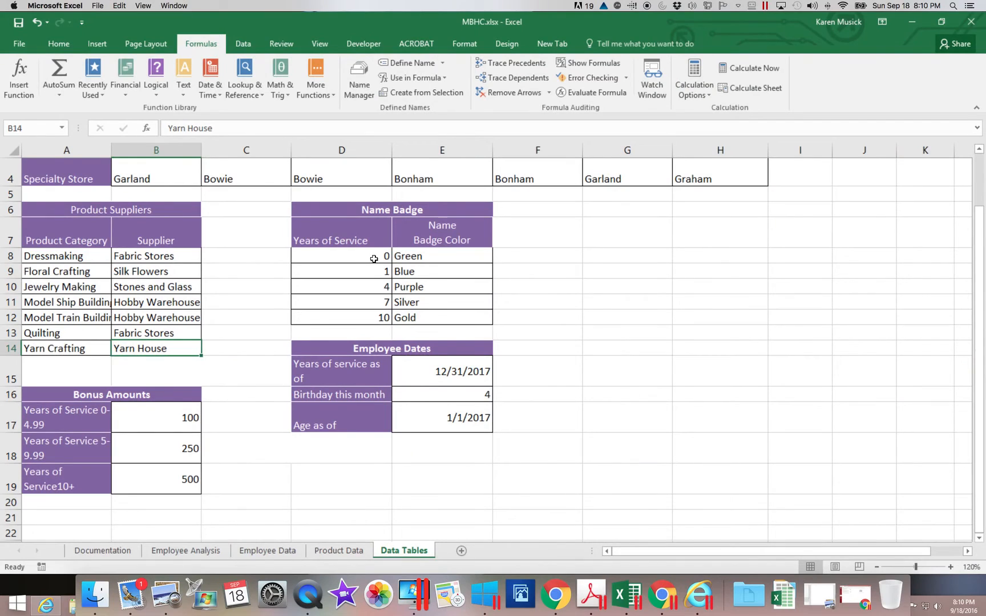
{"action": "left_click", "coordinate": [374, 258]}
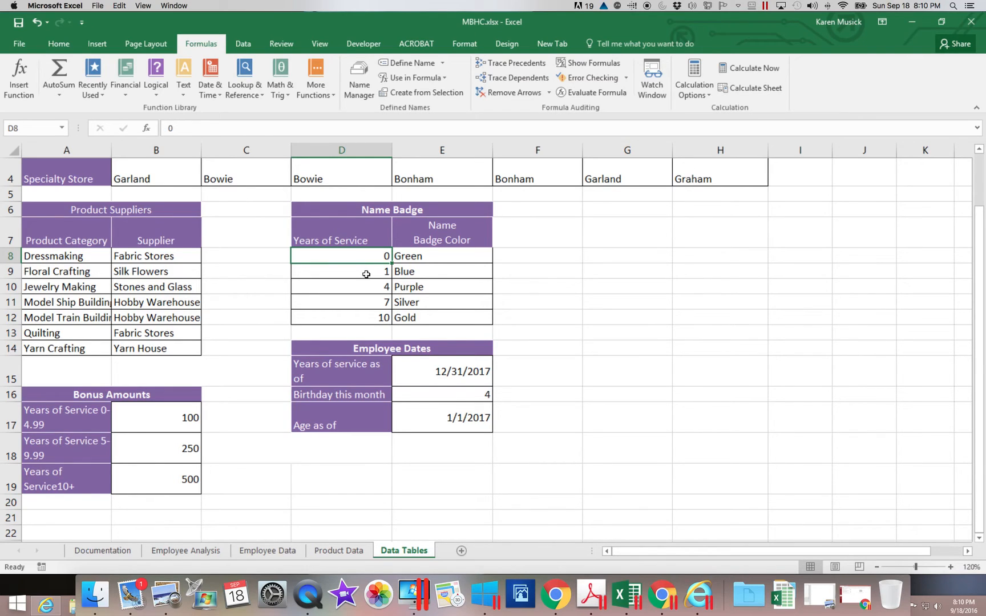
{"action": "left_click", "coordinate": [367, 262]}
{"action": "left_click", "coordinate": [370, 269]}
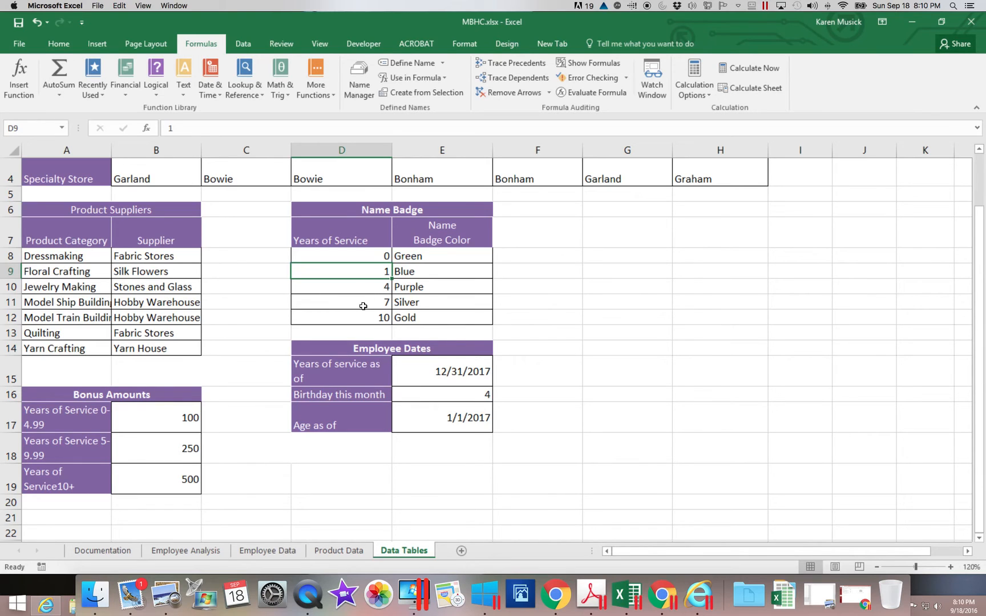
{"action": "left_click", "coordinate": [362, 301]}
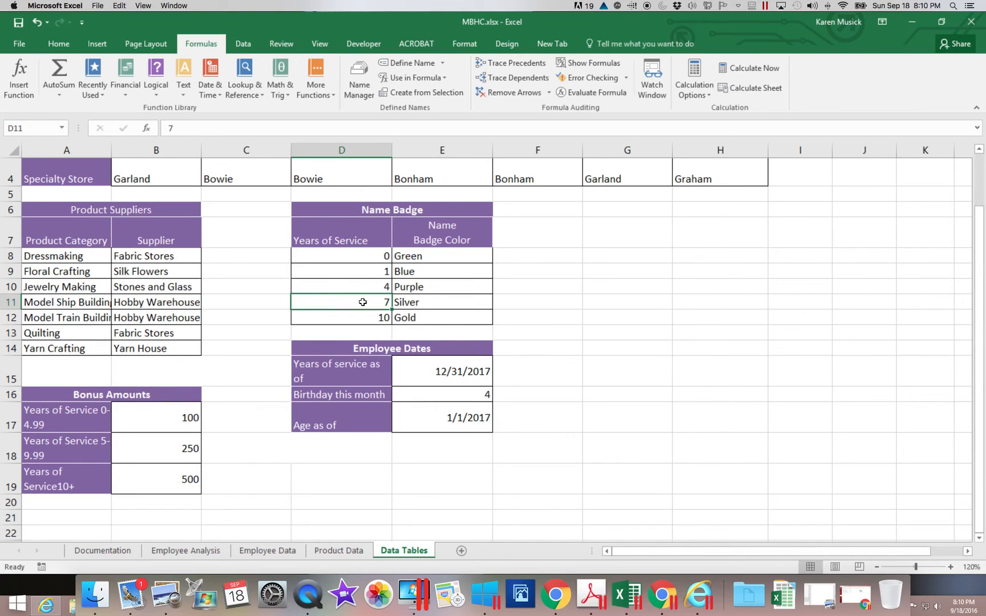
{"action": "left_click", "coordinate": [365, 321]}
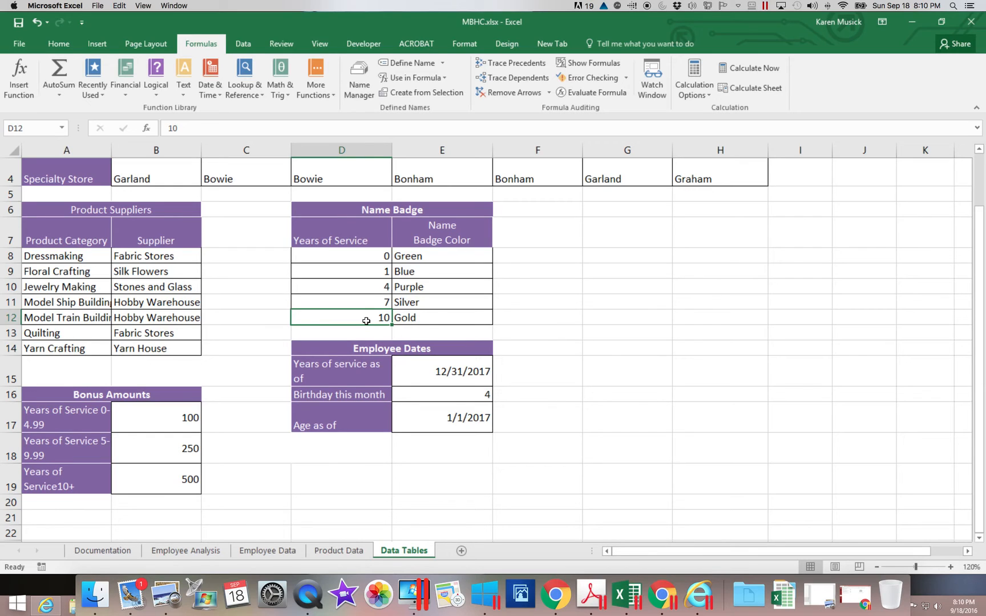
{"action": "left_click", "coordinate": [413, 323]}
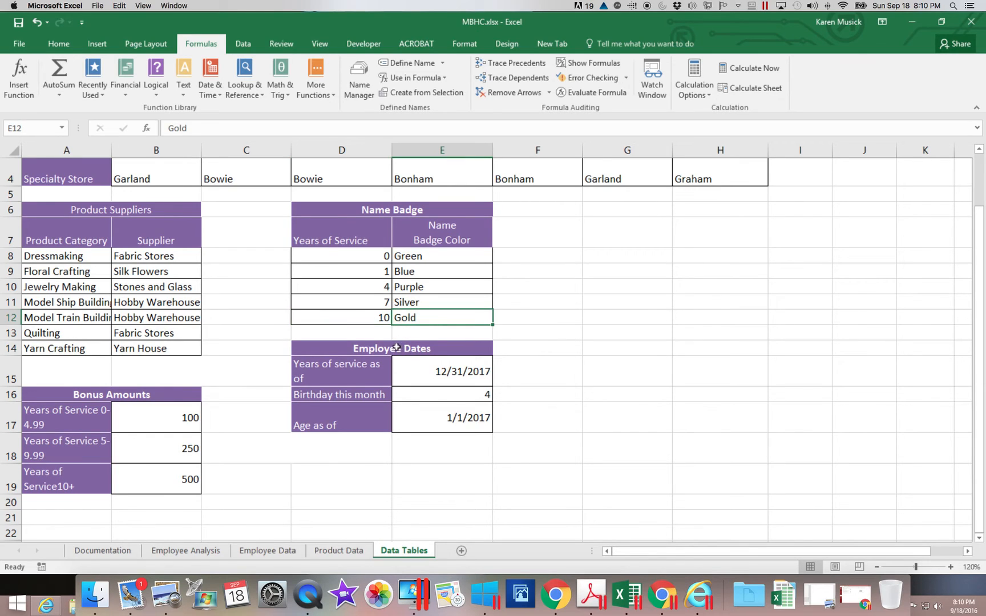
{"action": "left_click", "coordinate": [381, 317]}
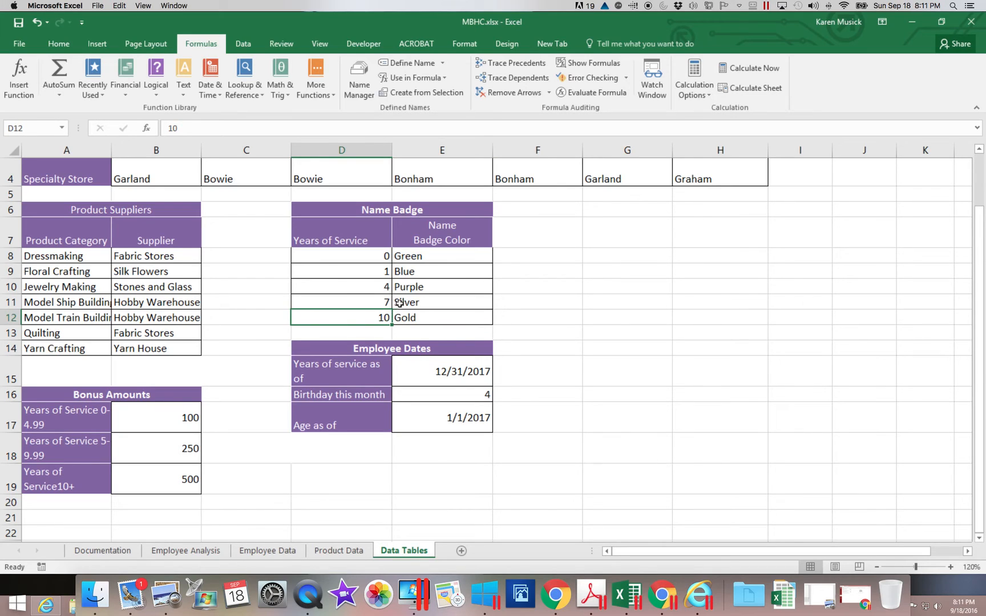
{"action": "left_click", "coordinate": [398, 305]}
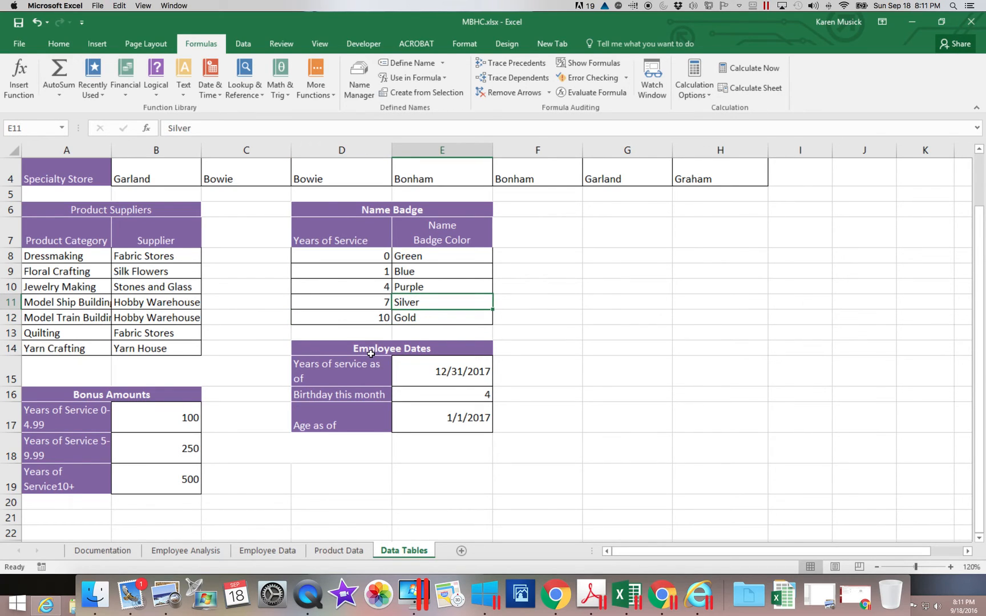
{"action": "scroll", "coordinate": [384, 340], "scroll_direction": "right", "scroll_amount": 2}
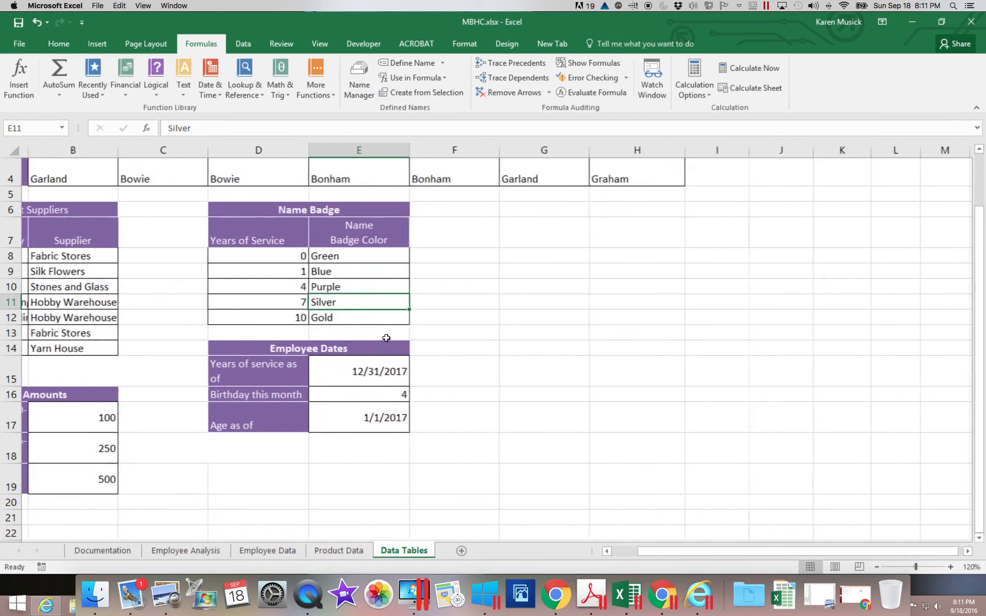
{"action": "left_click_drag", "start_coordinate": [682, 552], "coordinate": [616, 556]}
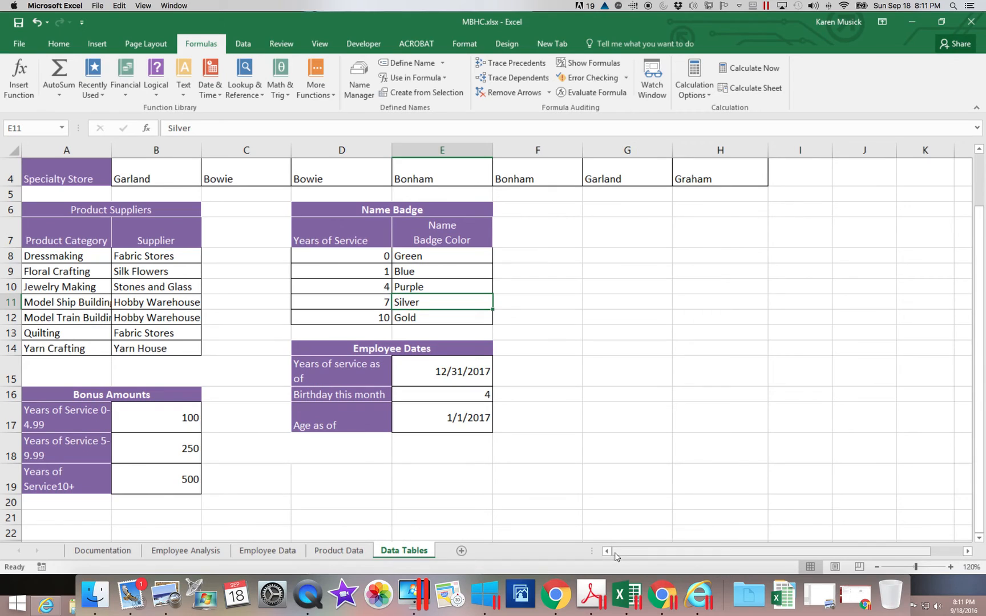
{"action": "left_click", "coordinate": [385, 318]}
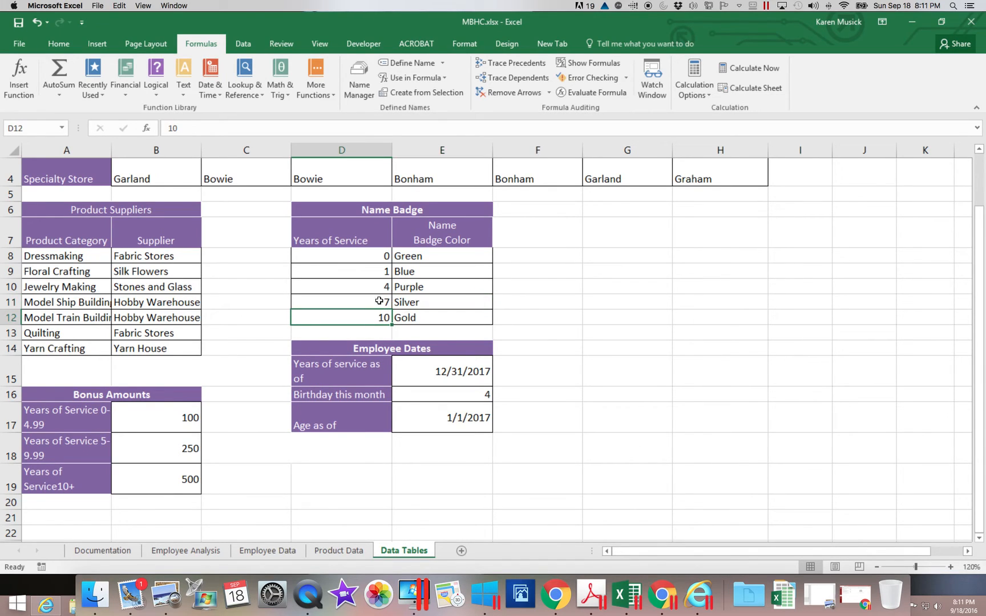
{"action": "left_click", "coordinate": [403, 319]}
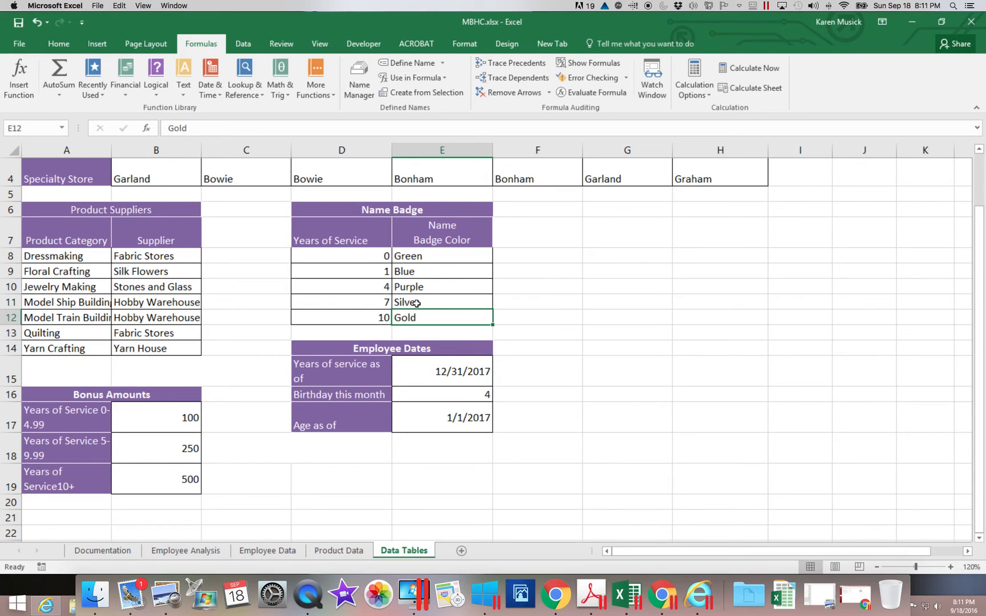
{"action": "left_click", "coordinate": [417, 303]}
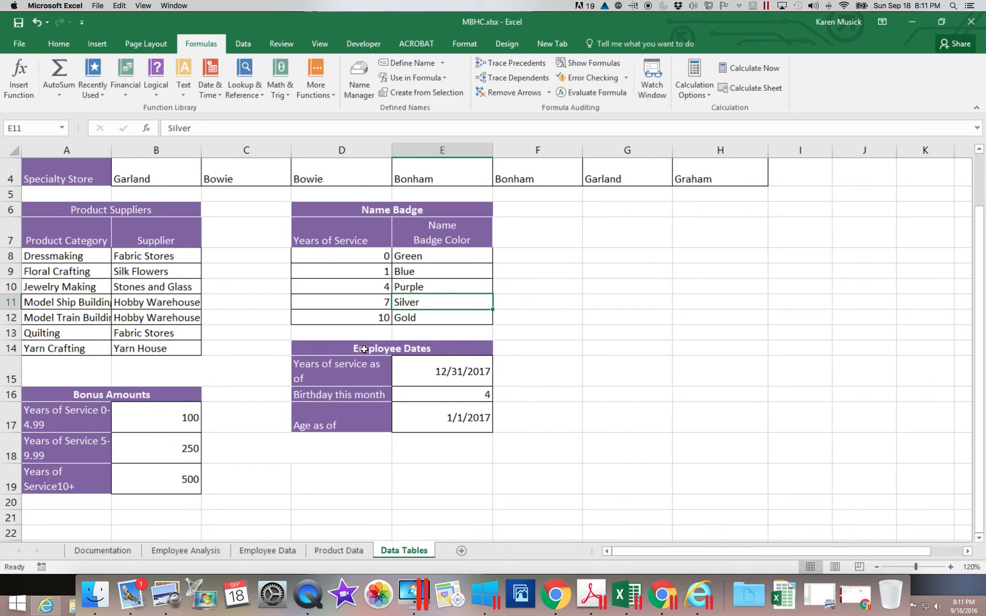
Check the Name Badge Color against the Years of Service in rows 13 and 22 of Employee Data
{"action": "left_click", "coordinate": [285, 553]}
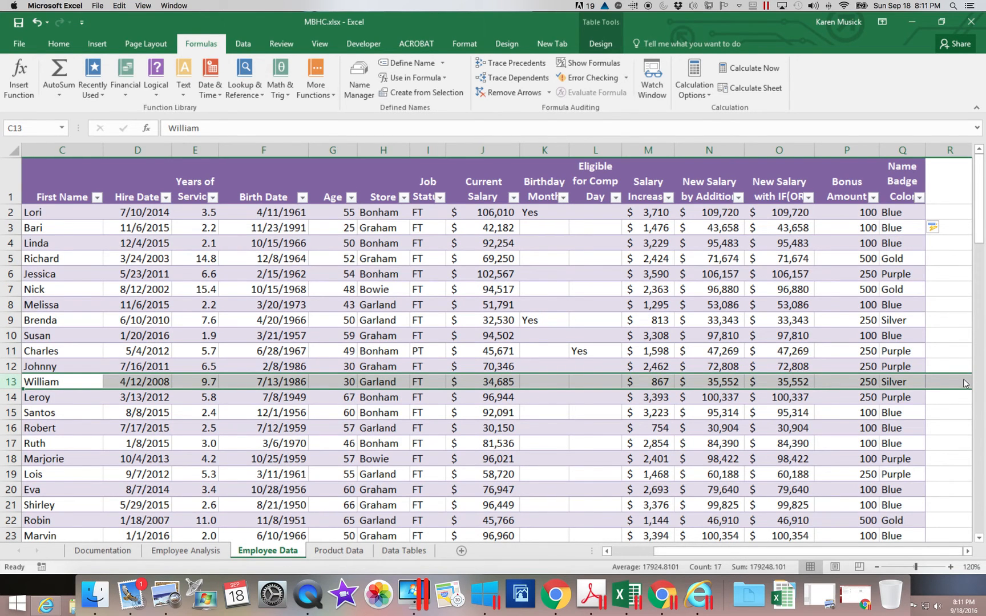
{"action": "left_click", "coordinate": [908, 383]}
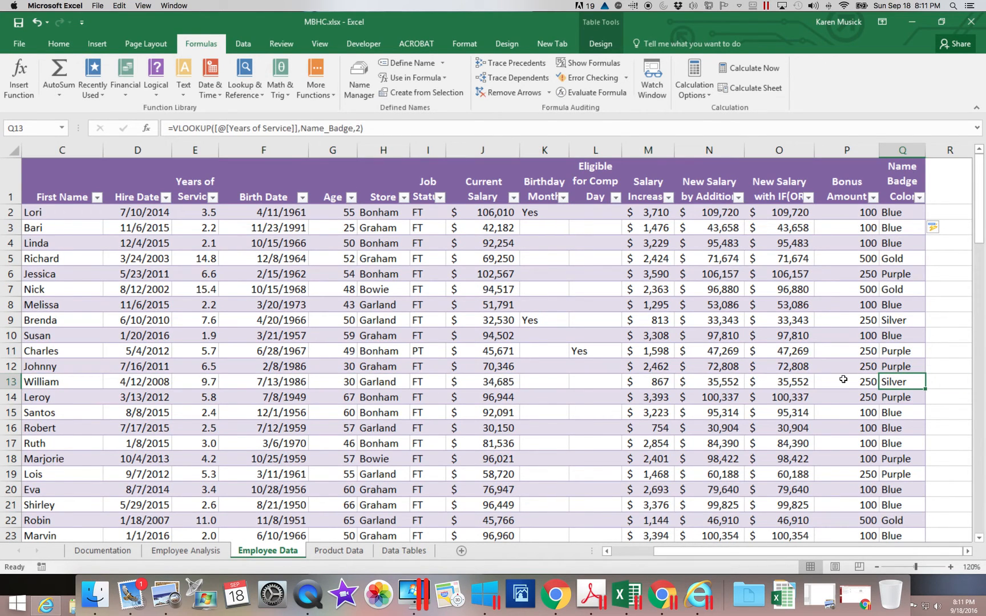
{"action": "left_click", "coordinate": [210, 381]}
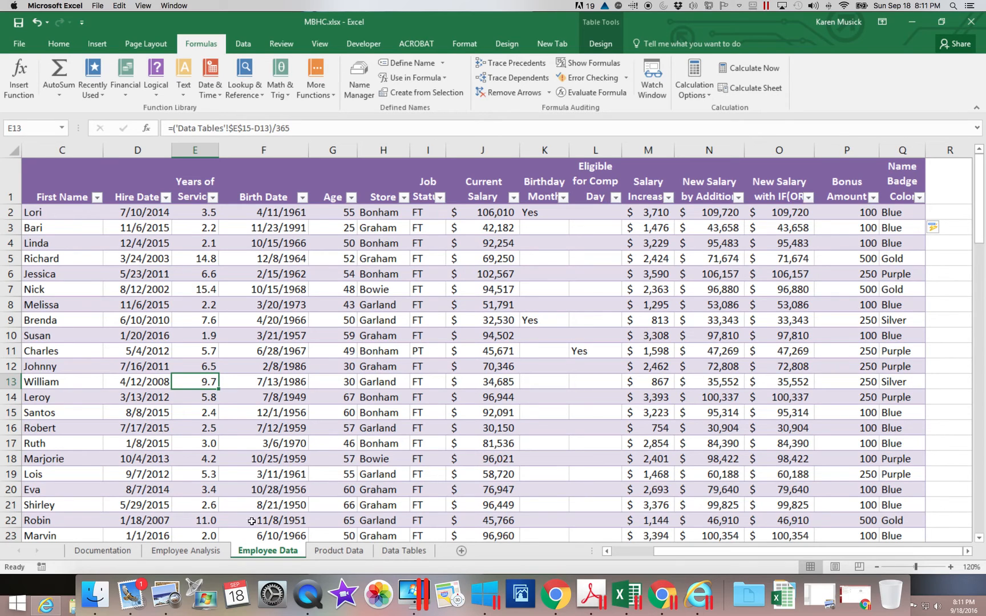
{"action": "left_click", "coordinate": [209, 523]}
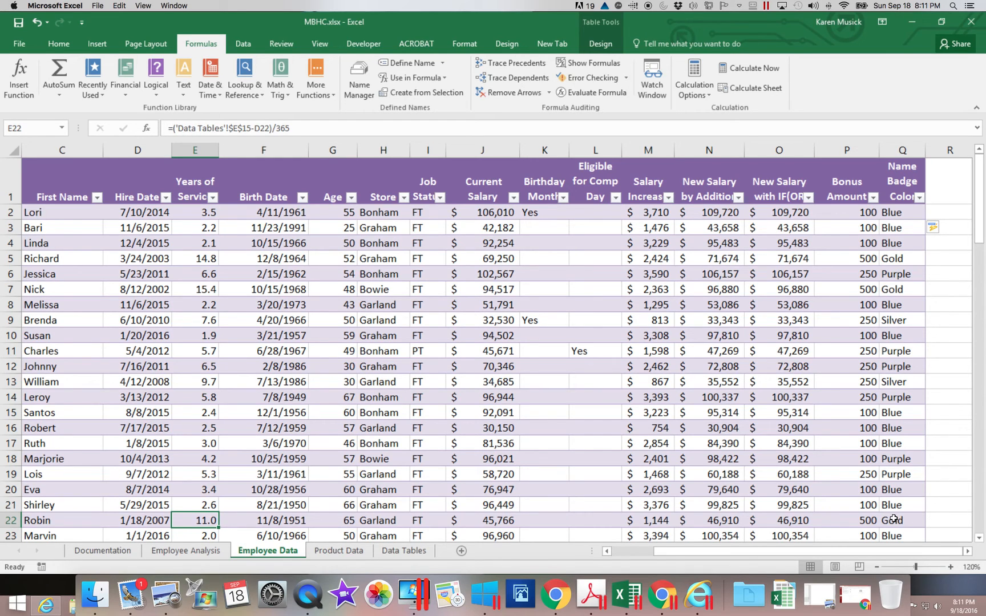
{"action": "scroll", "coordinate": [890, 518], "scroll_direction": "right", "scroll_amount": 1}
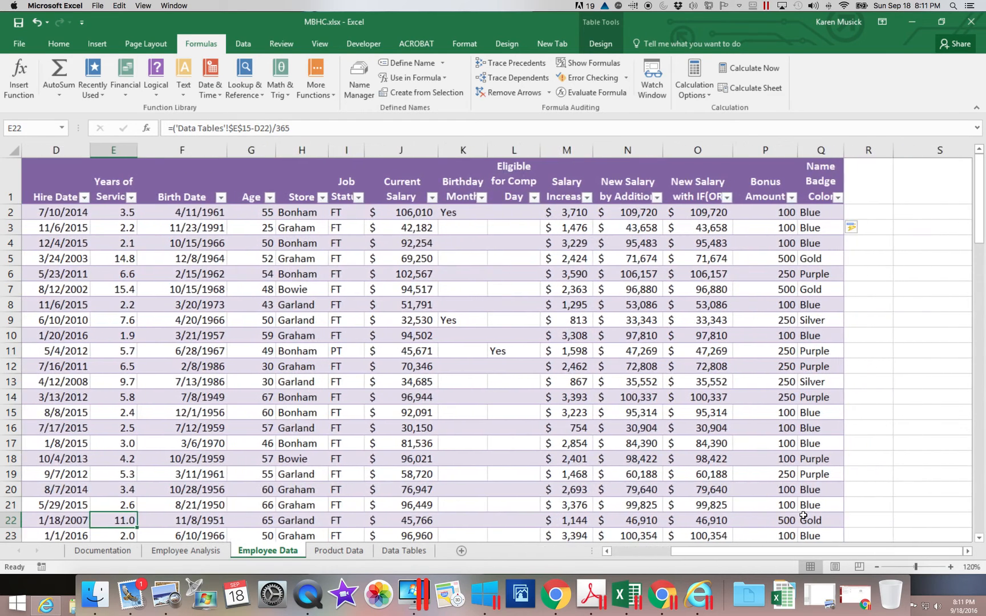
{"action": "left_click_drag", "start_coordinate": [788, 550], "coordinate": [680, 552]}
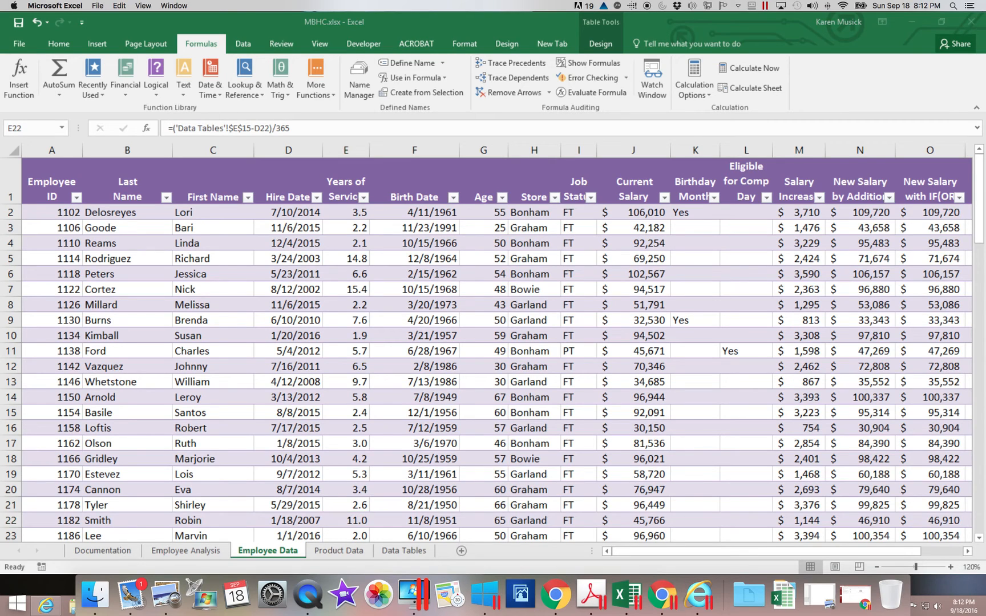
Read the HLOOKUP notes in Excel Video Headers3.xlsx, and examine the Specialty Store table on the Data Tables sheet of MBHC.xlsx
{"action": "key", "text": "alt+Tab"}
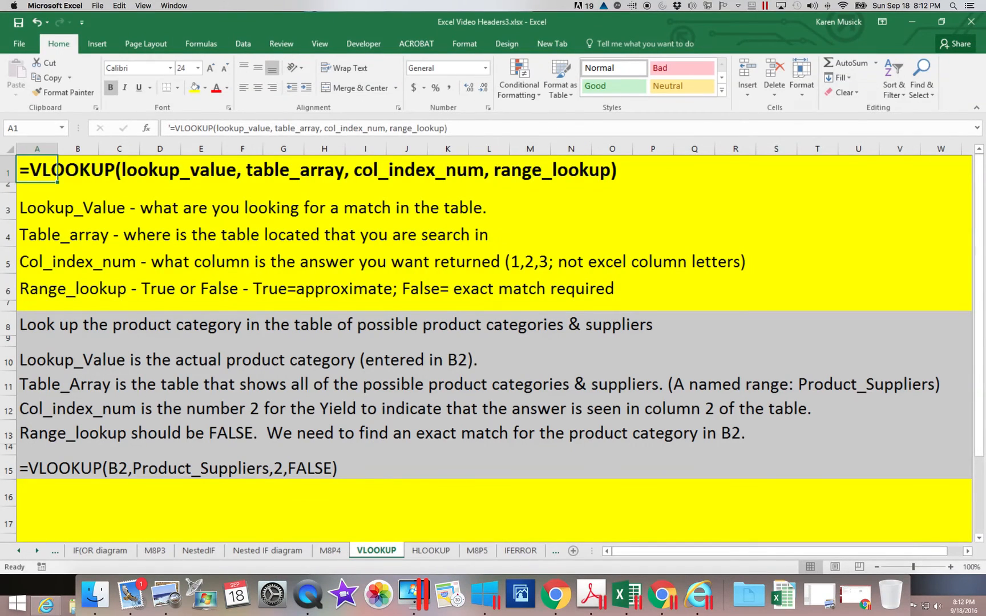
{"action": "left_click", "coordinate": [430, 551]}
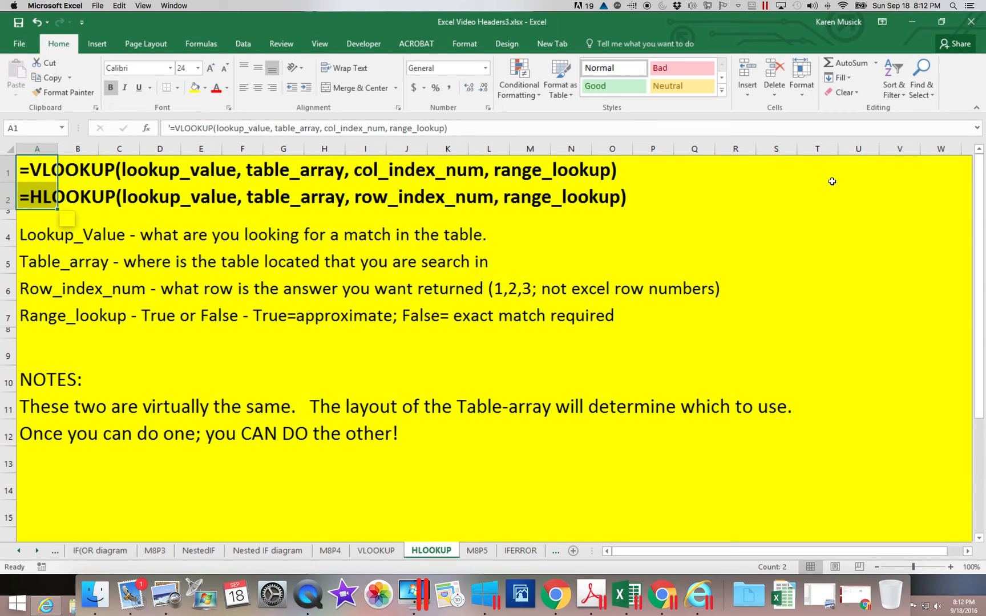
{"action": "left_click", "coordinate": [911, 24]}
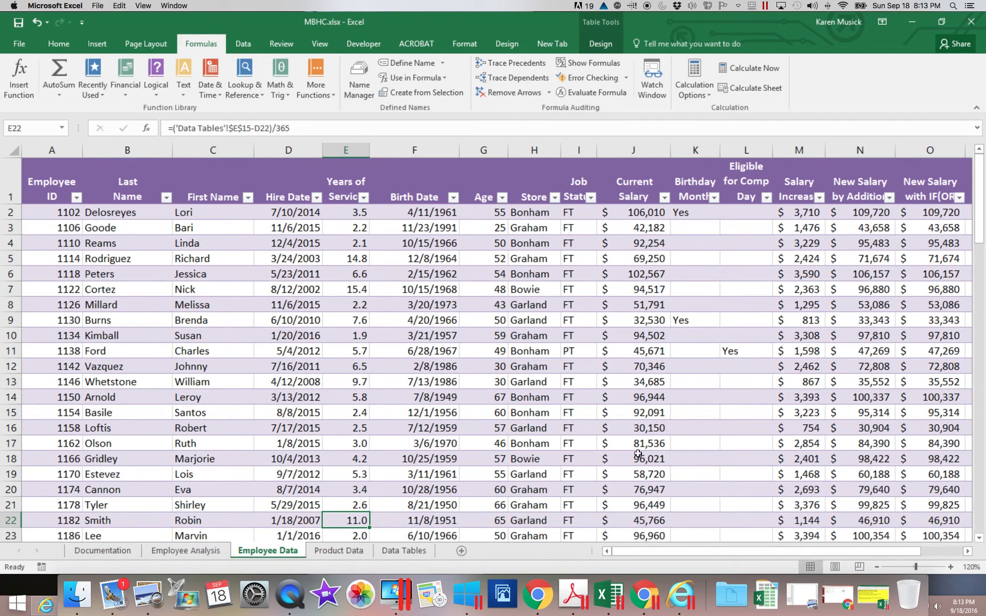
{"action": "left_click", "coordinate": [392, 552]}
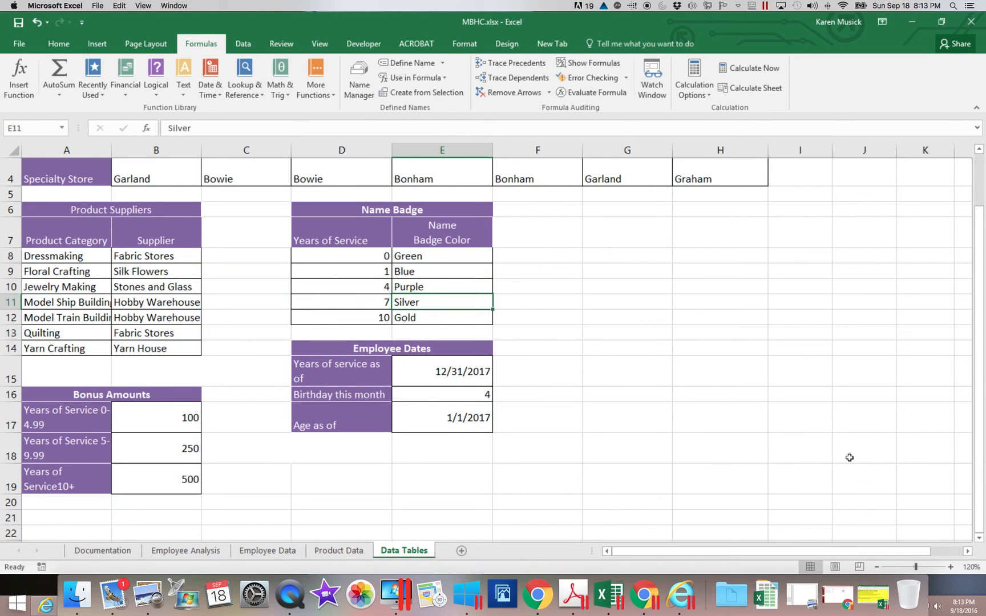
{"action": "left_click_drag", "start_coordinate": [980, 473], "coordinate": [978, 377]}
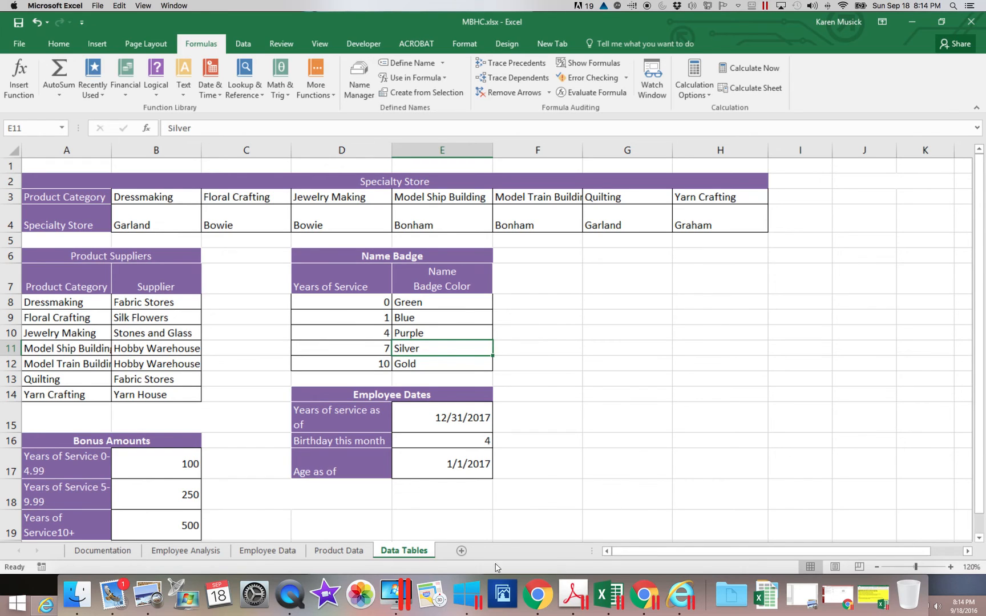
Add a Specialty Store column heading in cell E1 of the Product Data sheet
{"action": "left_click", "coordinate": [352, 550]}
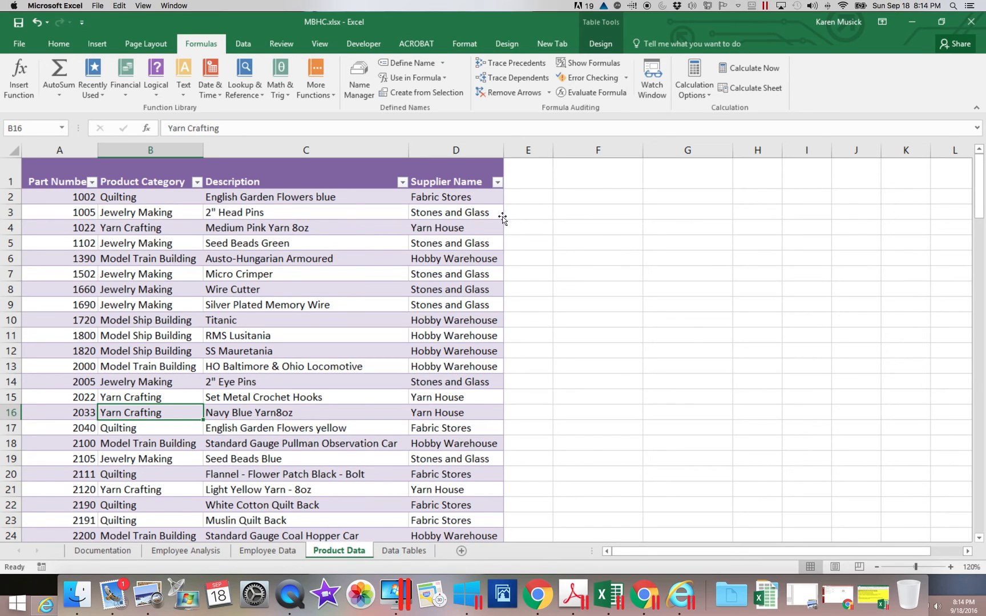
{"action": "left_click", "coordinate": [530, 185]}
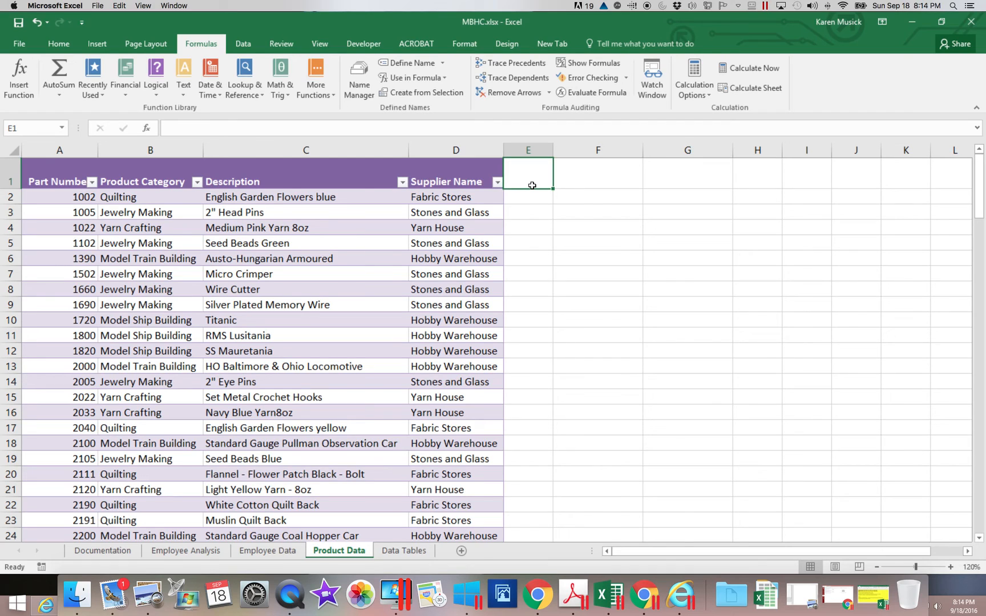
{"action": "type", "text": "Sp"}
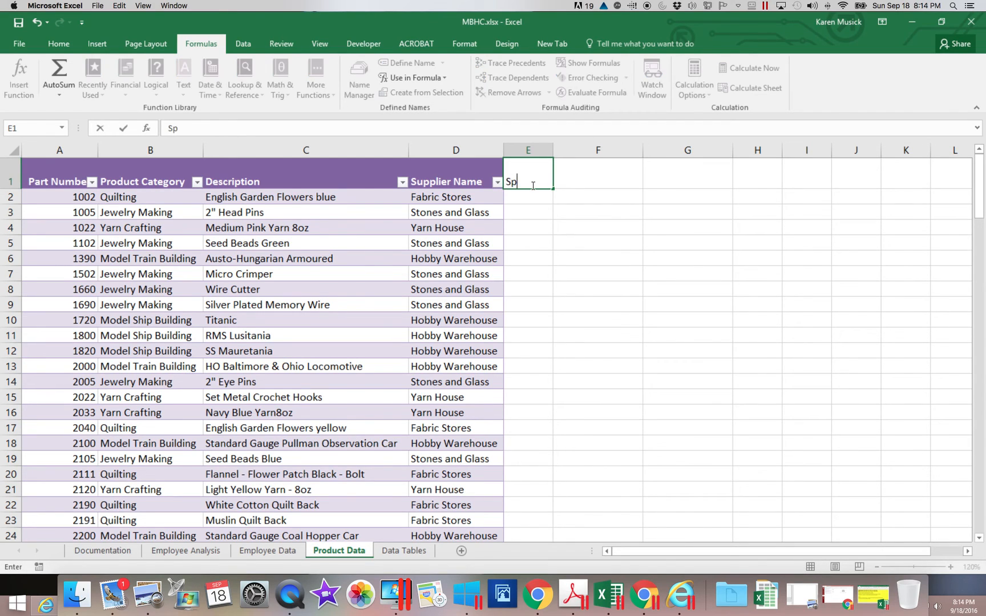
{"action": "type", "text": "ecialty Store"}
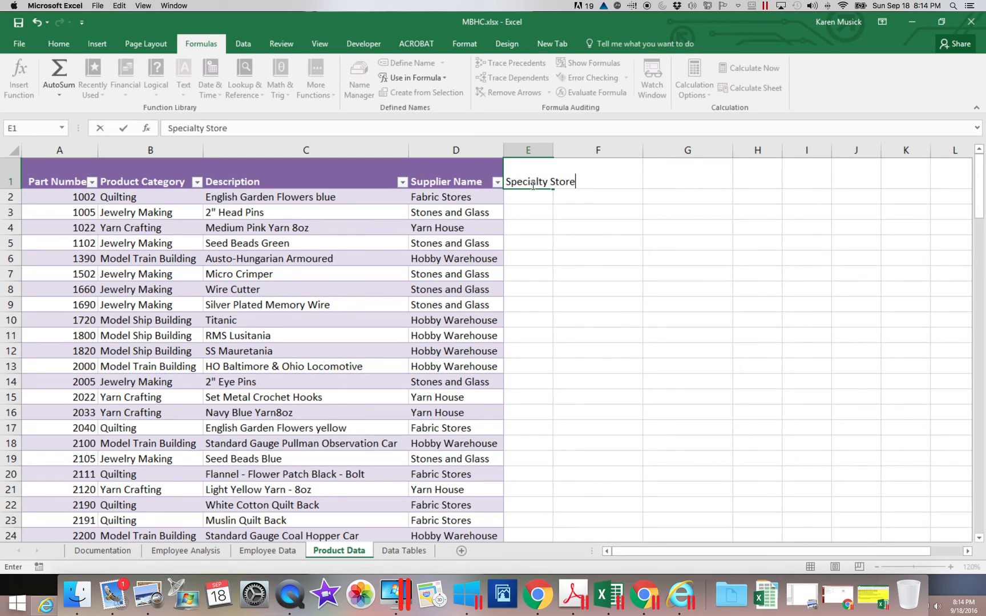
{"action": "key", "text": "Return"}
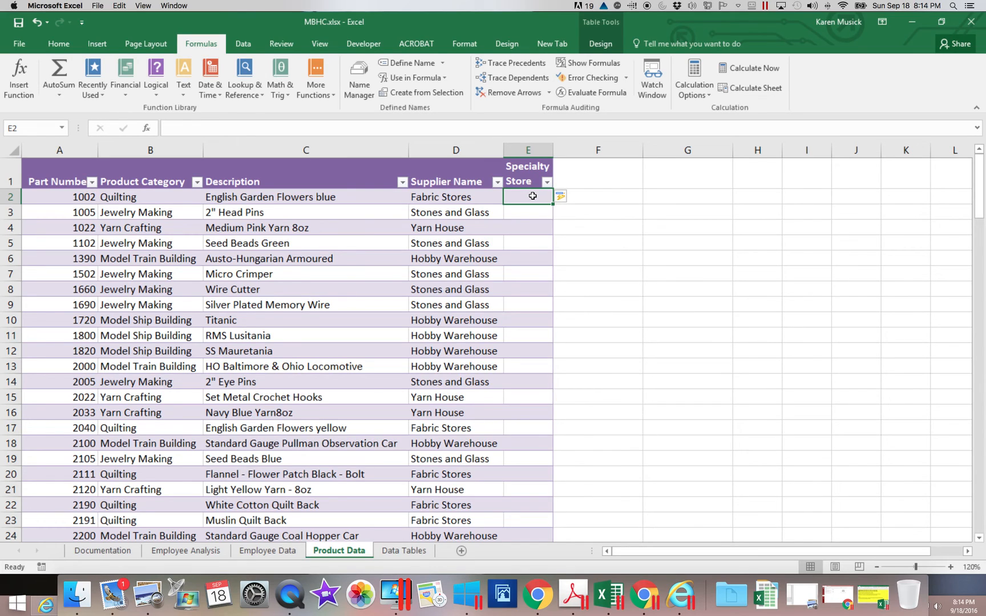
Start an HLOOKUP in E2 with the row's Product Category as lookup value and Data Tables range B3:H4 (Specialty_Store) as table array
{"action": "left_click", "coordinate": [256, 97]}
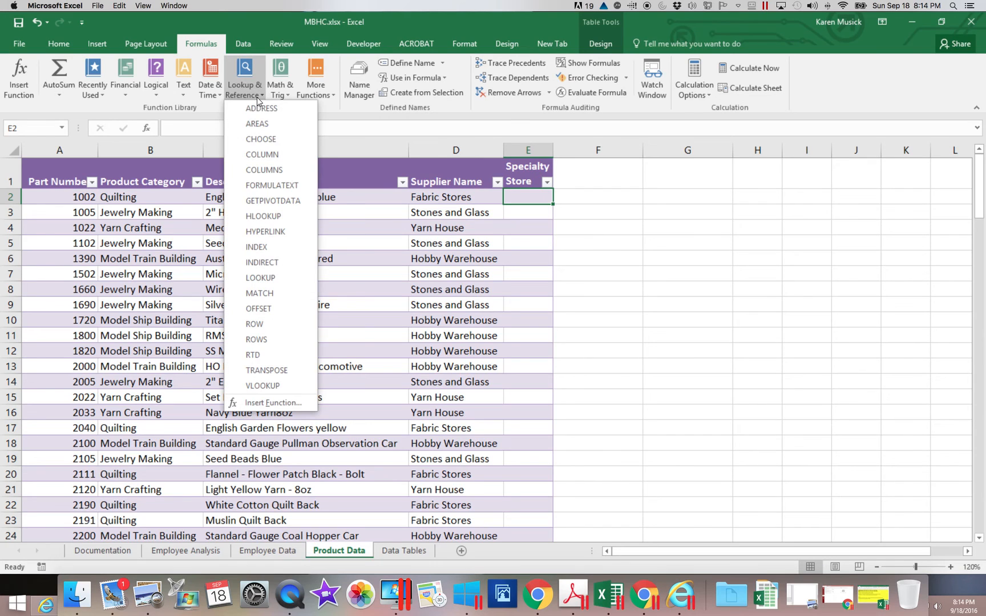
{"action": "left_click", "coordinate": [266, 215]}
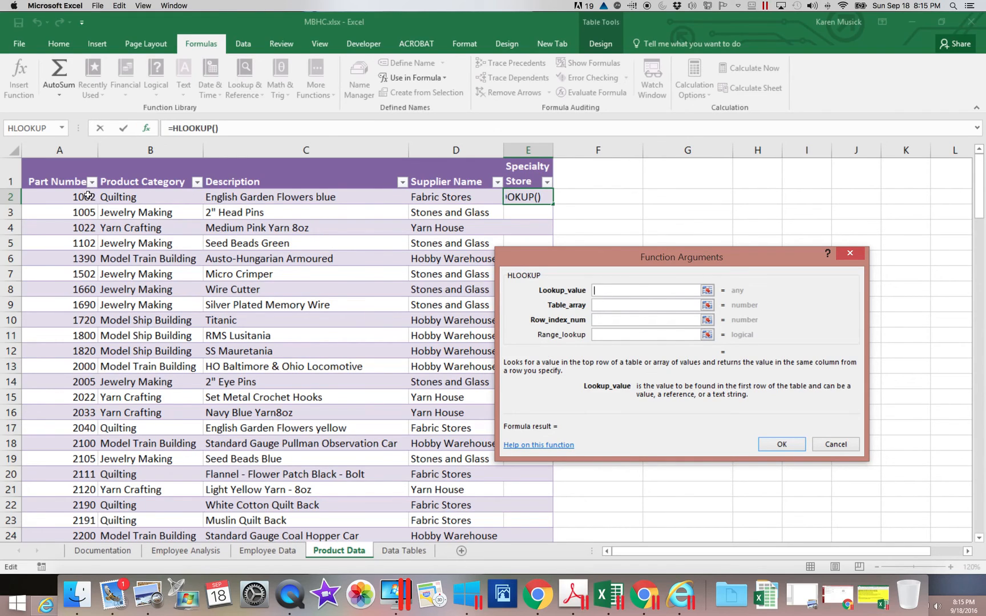
{"action": "left_click", "coordinate": [130, 198]}
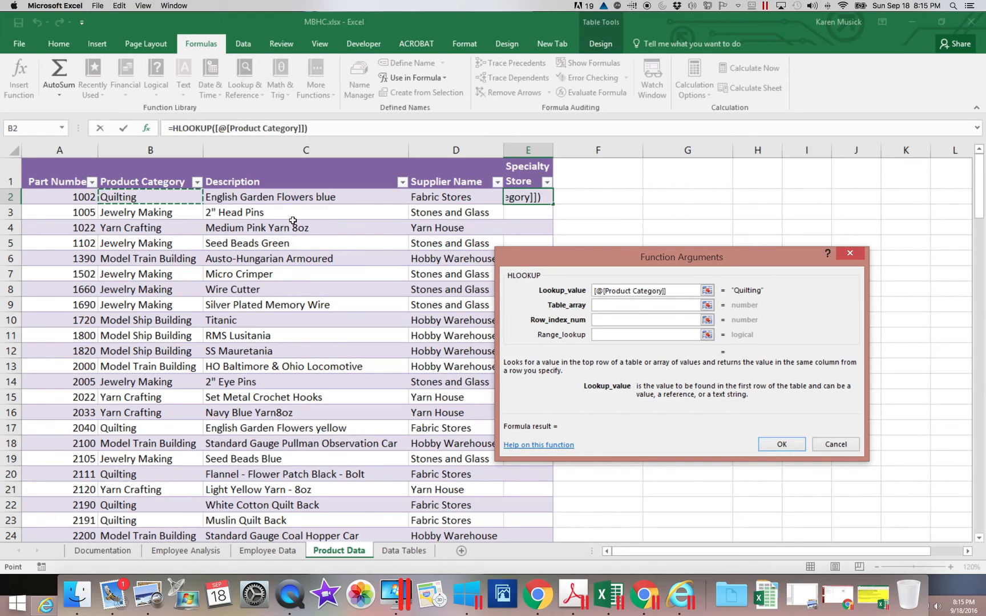
{"action": "left_click", "coordinate": [602, 306]}
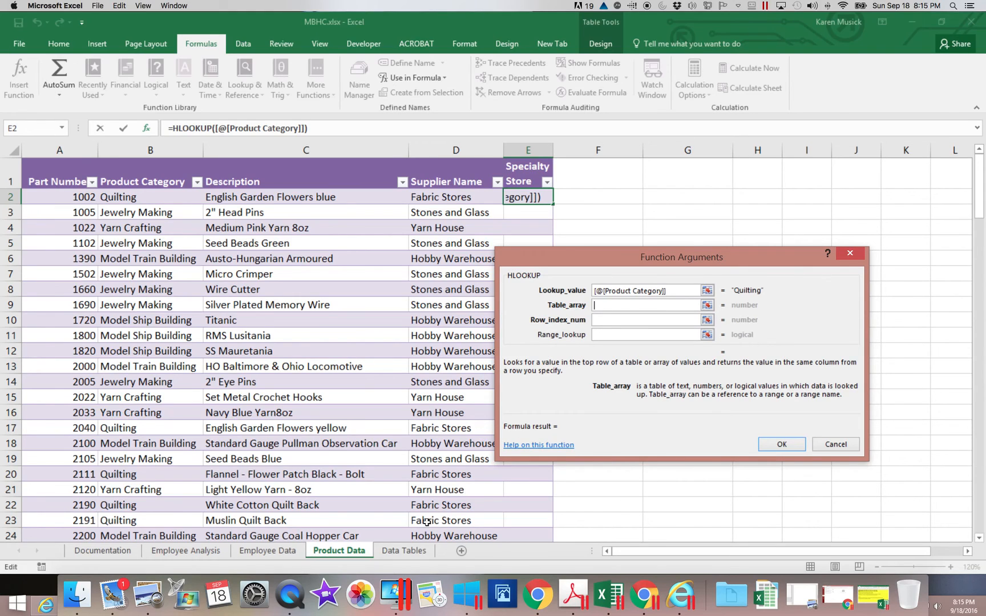
{"action": "left_click", "coordinate": [401, 552]}
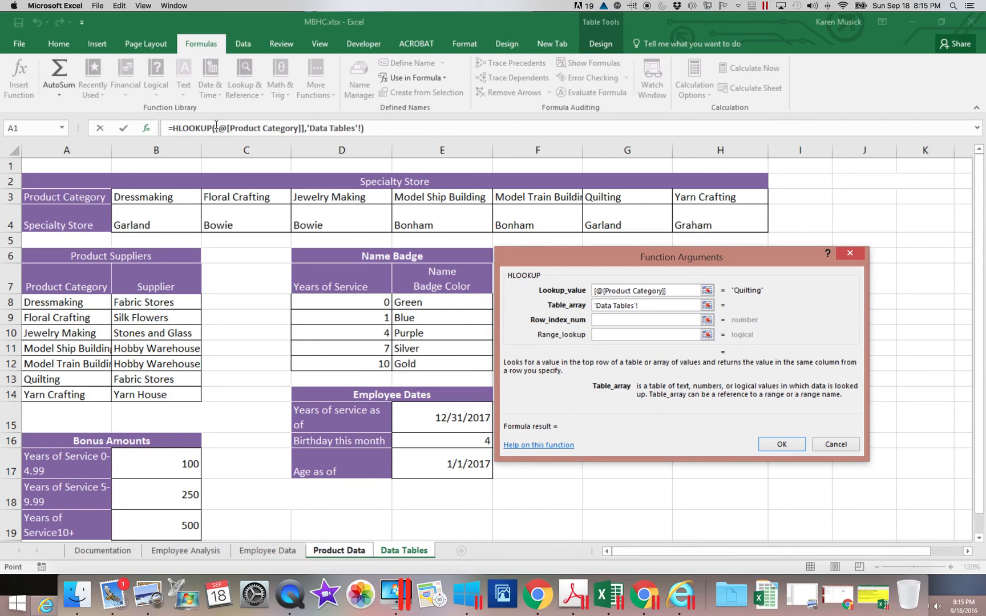
{"action": "left_click", "coordinate": [154, 196]}
{"action": "left_click_drag", "start_coordinate": [161, 196], "coordinate": [698, 215]}
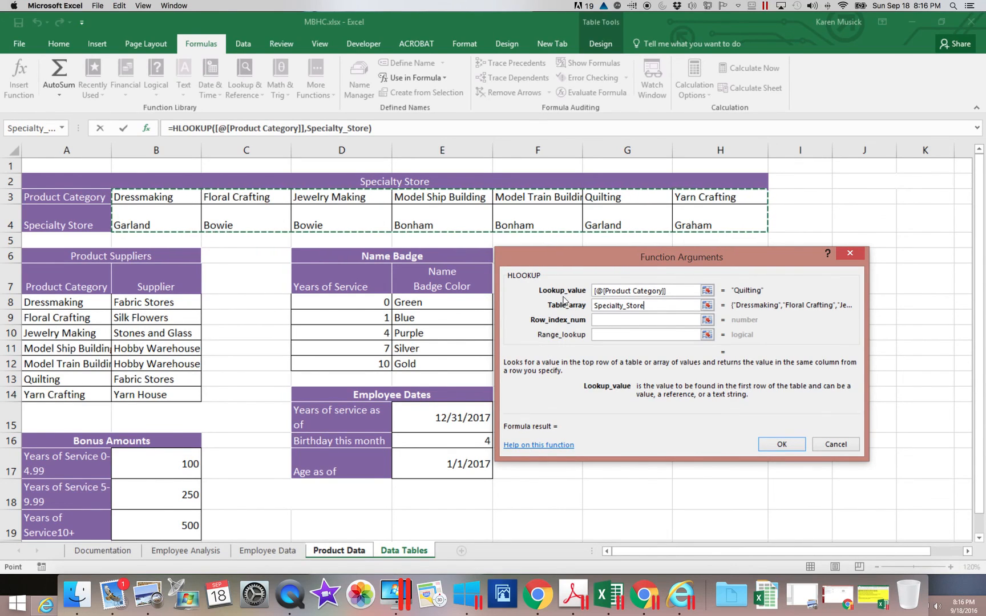
Complete the HLOOKUP with row index number 2 and range lookup FALSE to fill the Specialty Store column
{"action": "left_click", "coordinate": [604, 319]}
{"action": "type", "text": "2"}
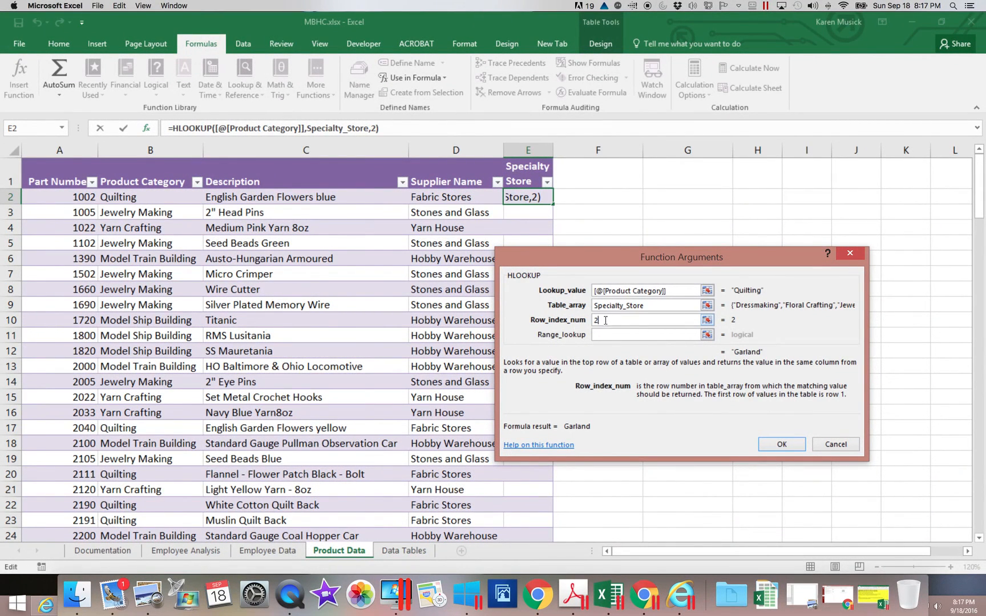
{"action": "left_click", "coordinate": [605, 335]}
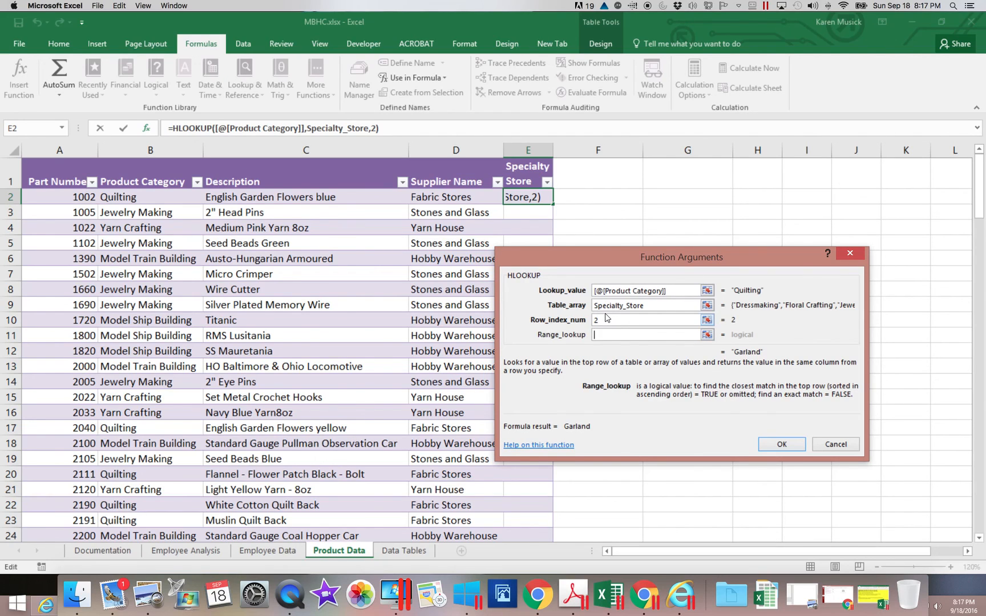
{"action": "type", "text": "fal"}
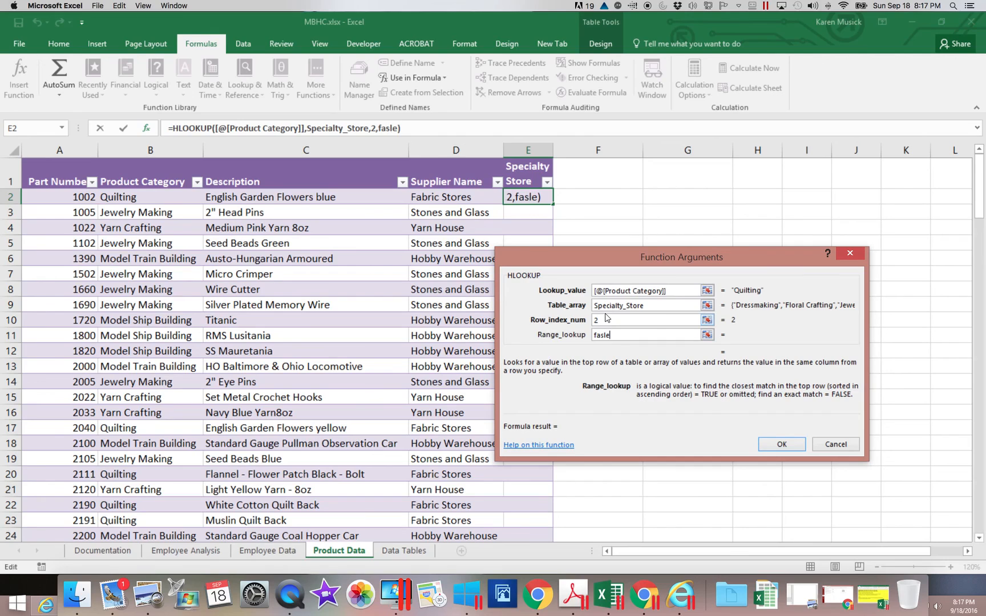
{"action": "type", "text": "se"}
{"action": "left_click", "coordinate": [785, 449]}
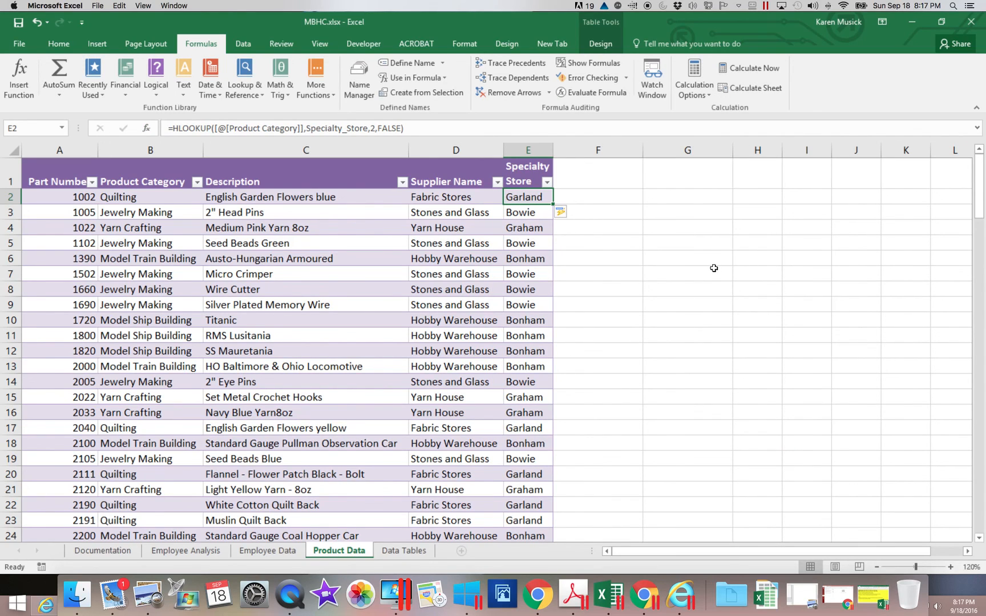
Check the store listed for Quilting in the Specialty Store table on the Data Tables sheet
{"action": "scroll", "coordinate": [707, 267], "scroll_direction": "right", "scroll_amount": 5}
{"action": "left_click_drag", "start_coordinate": [720, 551], "coordinate": [622, 550]}
{"action": "left_click", "coordinate": [398, 552]}
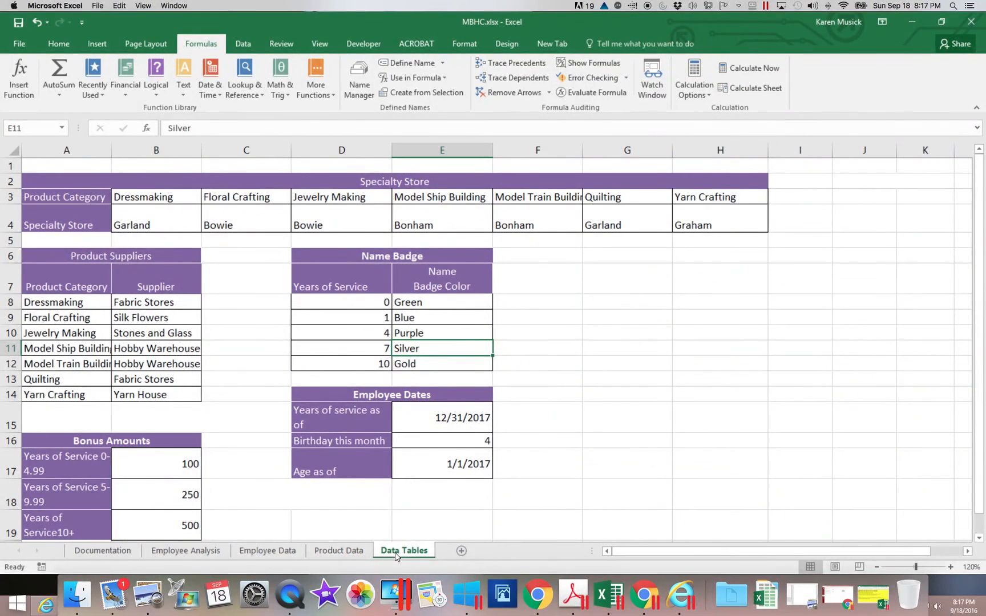
{"action": "left_click", "coordinate": [624, 196]}
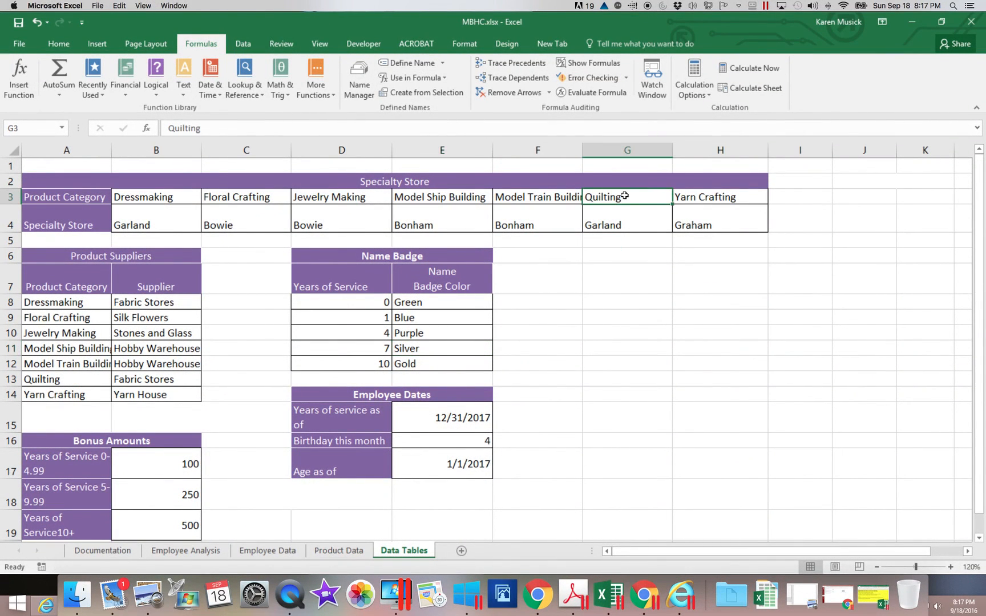
{"action": "left_click", "coordinate": [622, 226]}
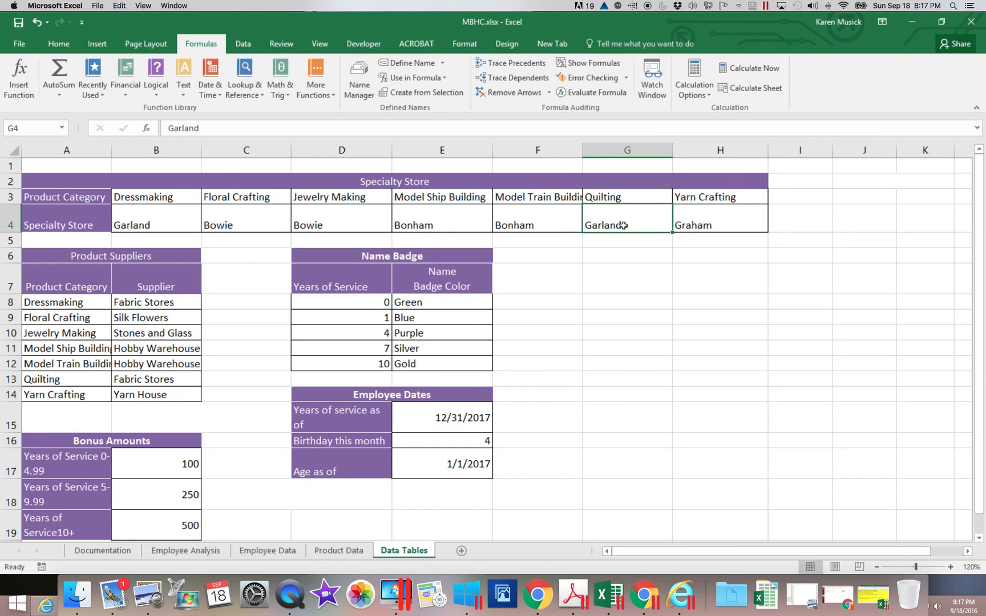
Return to the Product Data sheet and save the MBHC.xlsx workbook
{"action": "left_click", "coordinate": [341, 551]}
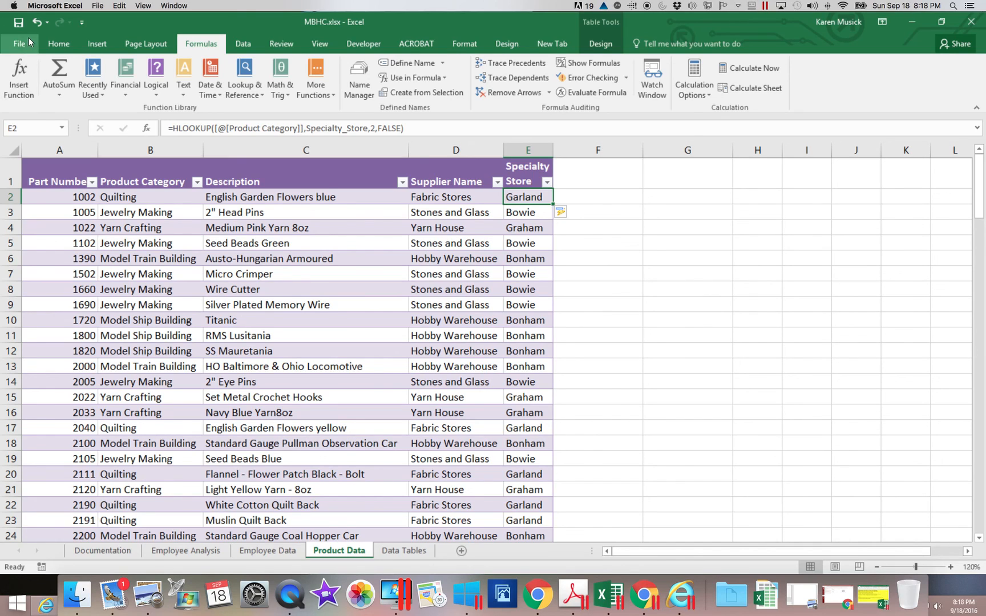
{"action": "left_click", "coordinate": [19, 22]}
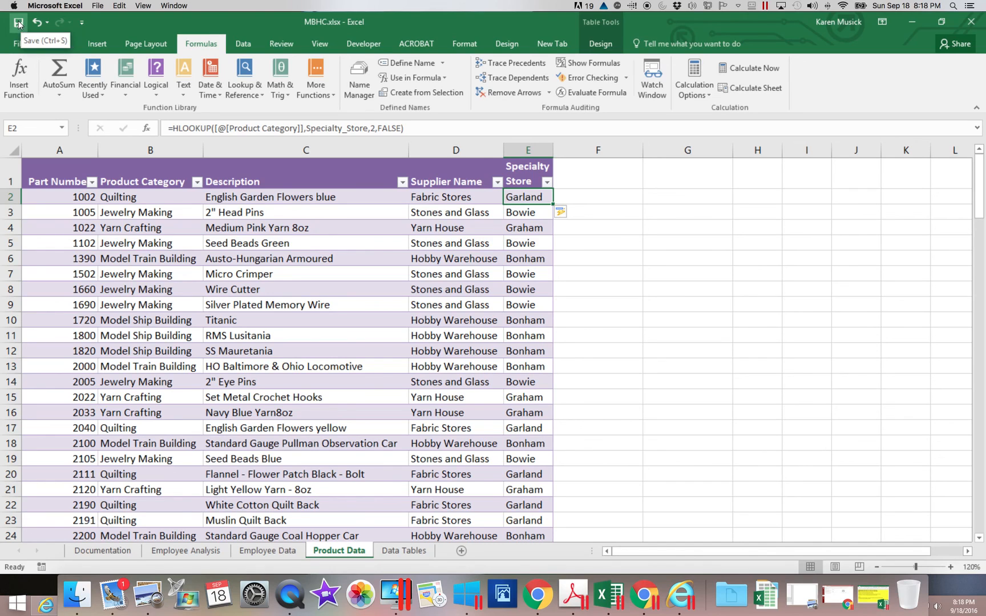